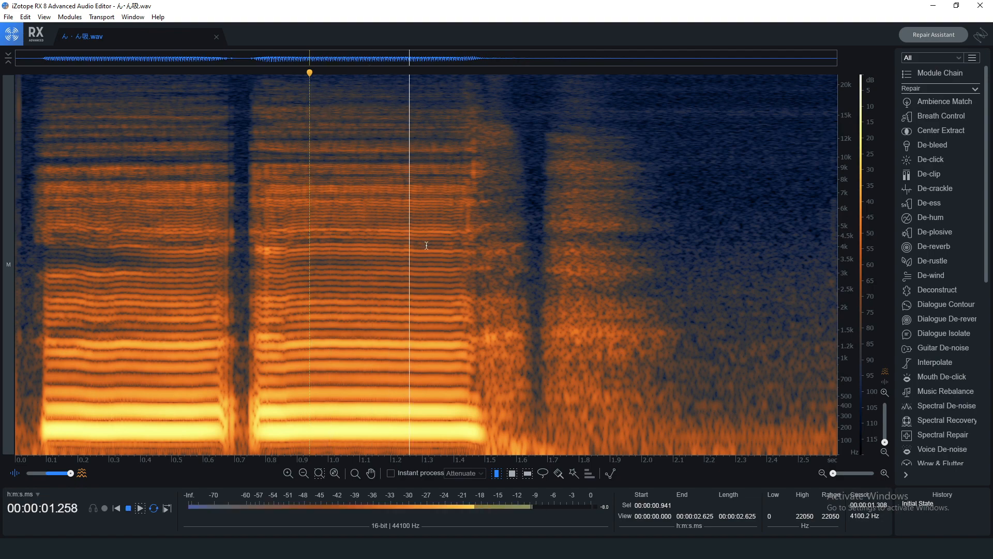
- Select the passage from about 1.308 s to 1.700 s around the end of the second vocal note and play it
{"action": "left_click_drag", "start_coordinate": [430, 209], "coordinate": [505, 209]}
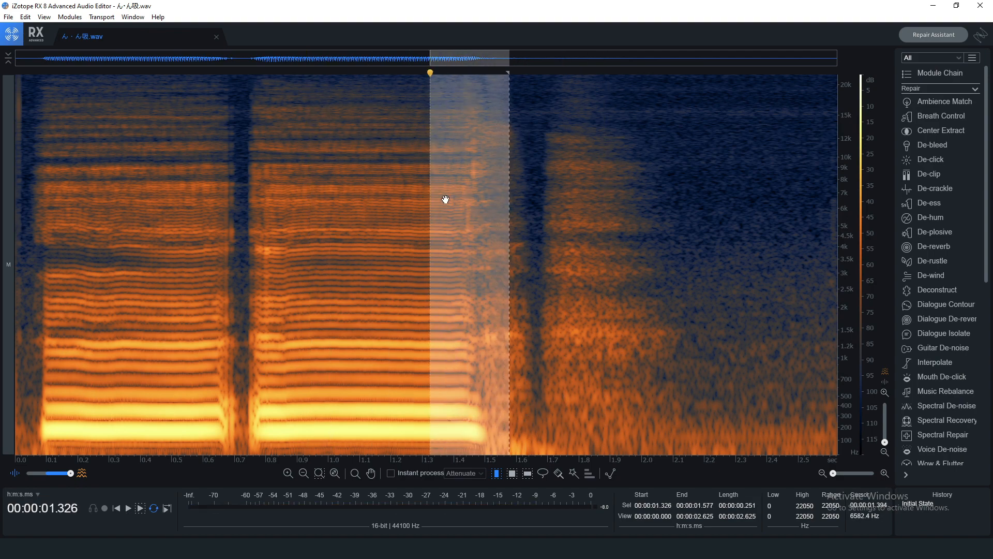
{"action": "left_click_drag", "start_coordinate": [425, 202], "coordinate": [547, 218]}
{"action": "key", "text": "space"}
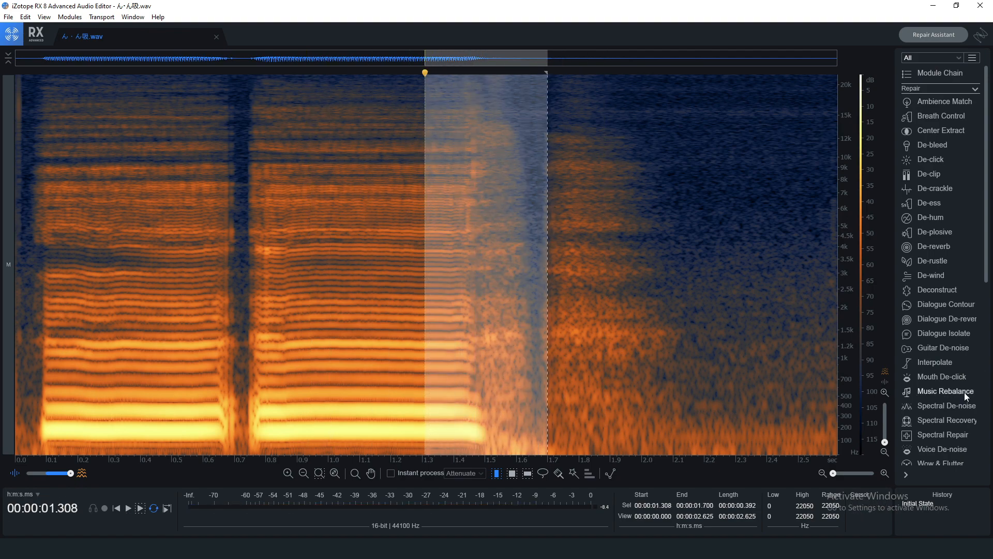
- Try Mouth De-click on the selected passage, listen to the recording from about 0.97 s, and undo the repair
{"action": "left_click", "coordinate": [923, 379]}
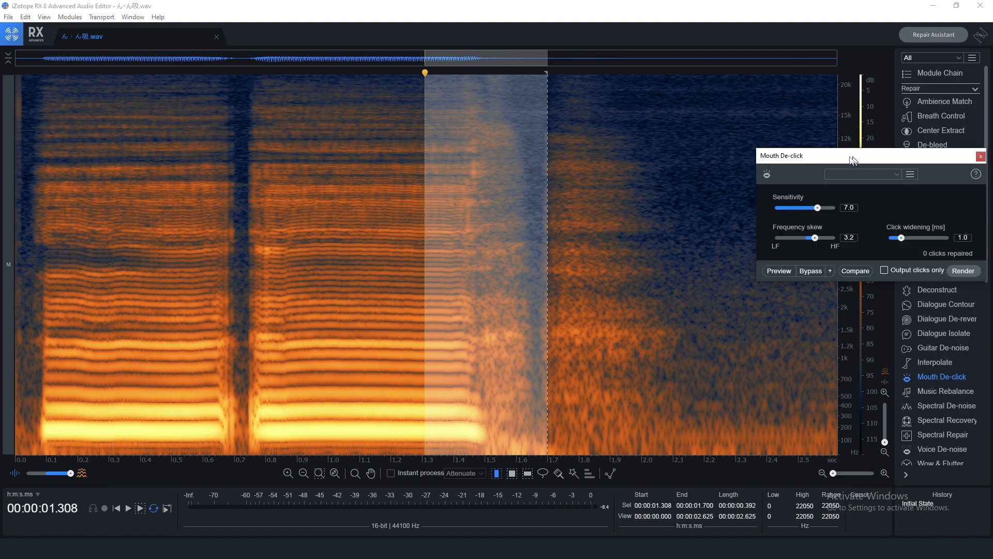
{"action": "left_click_drag", "start_coordinate": [859, 156], "coordinate": [760, 145]}
{"action": "left_click", "coordinate": [863, 259]}
{"action": "key", "text": "ctrl+z"}
{"action": "key", "text": "space"}
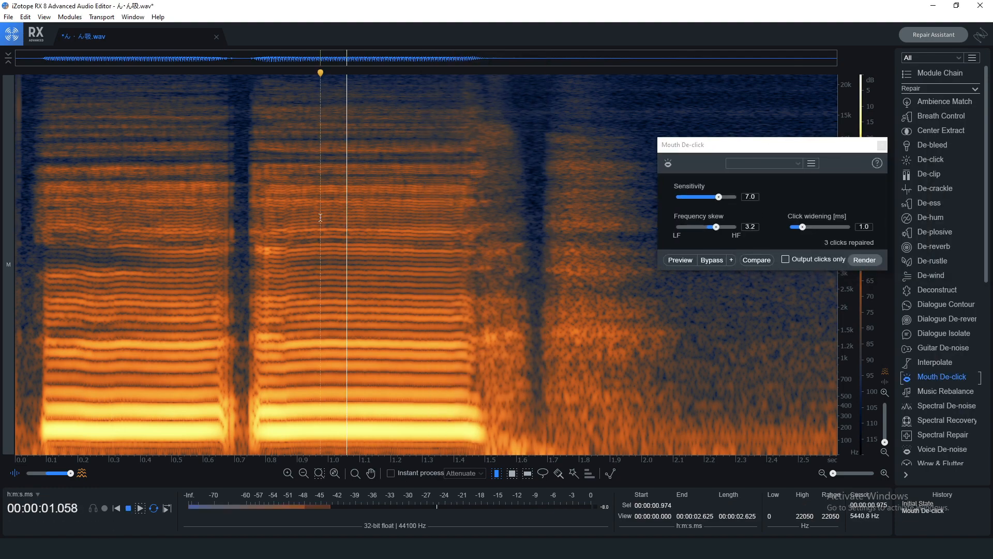
{"action": "left_click", "coordinate": [363, 207]}
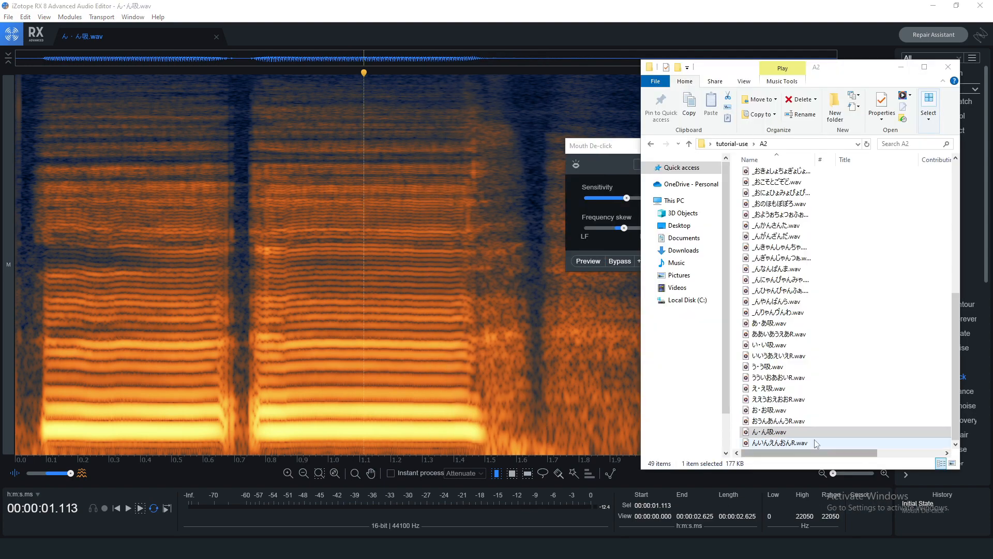
- Open ん・ん吸.wav from the A2 folder in the audio editor and play its section from about 0.676 s to 1.600 s
{"action": "left_click_drag", "start_coordinate": [771, 432], "coordinate": [436, 327]}
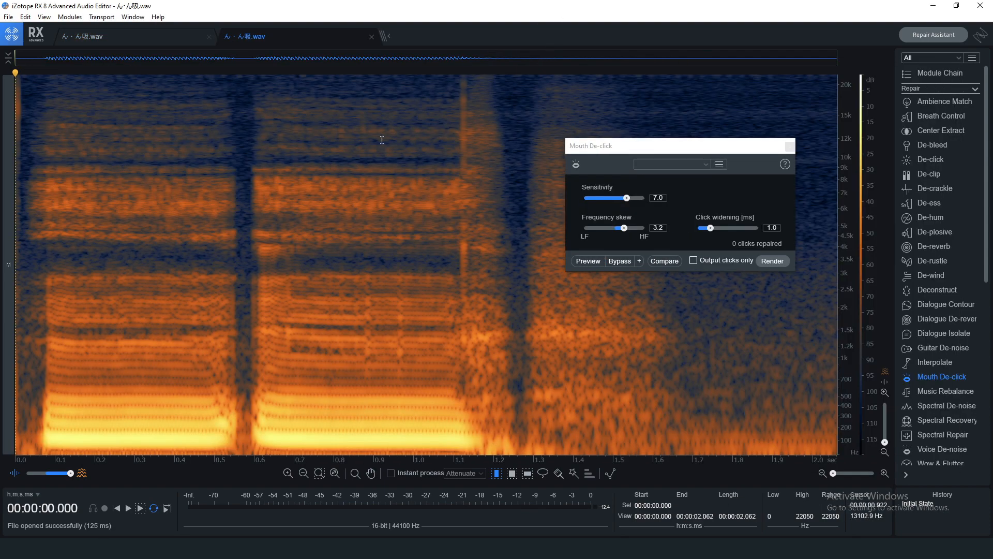
{"action": "left_click", "coordinate": [284, 236]}
{"action": "left_click_drag", "start_coordinate": [296, 236], "coordinate": [656, 223]}
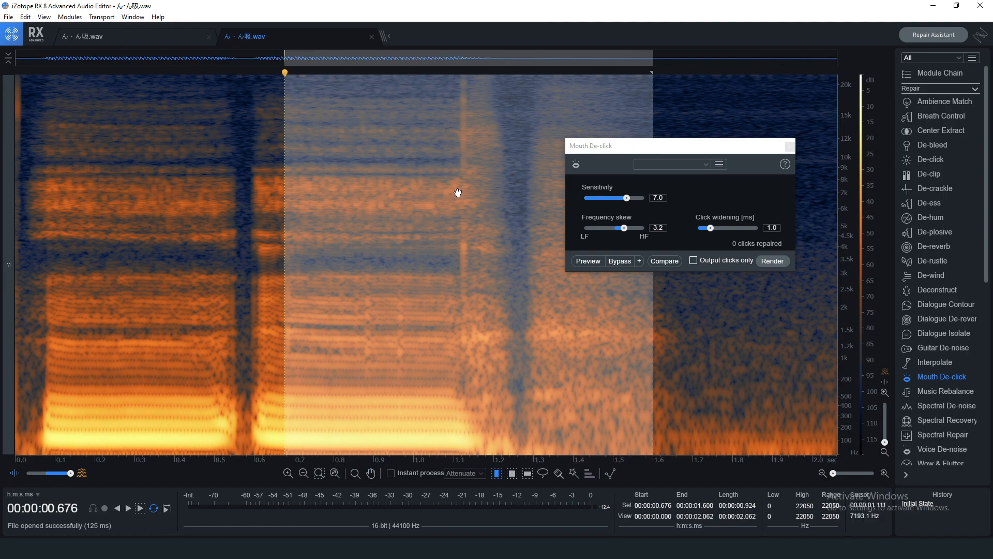
{"action": "key", "text": "space"}
{"action": "key", "text": "space"}
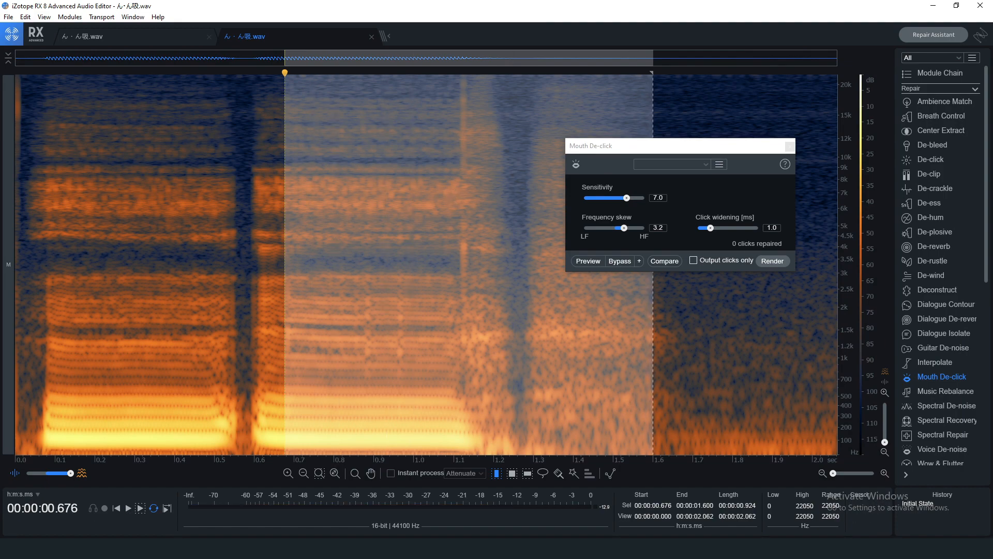
- Try Mouth De-click on the selected section, audition the file from about 0.5 s, and undo the repair
{"action": "left_click", "coordinate": [772, 261]}
{"action": "left_click", "coordinate": [215, 239]}
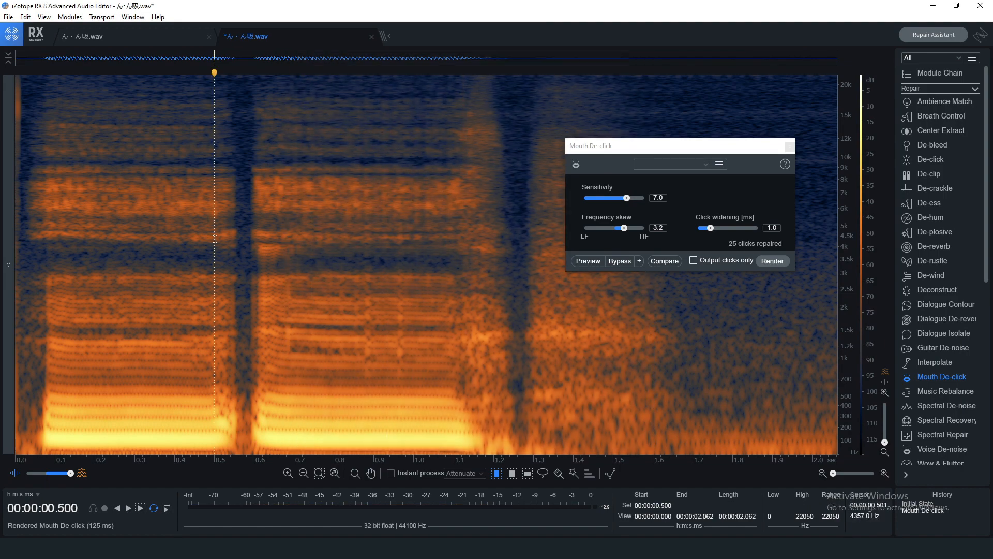
{"action": "key", "text": "space"}
{"action": "key", "text": "ctrl+z"}
- Try Mouth De-click with a frequency skew of -4.2 on the section from about 0.756 s to 1.389 s, and undo it
{"action": "left_click", "coordinate": [278, 190]}
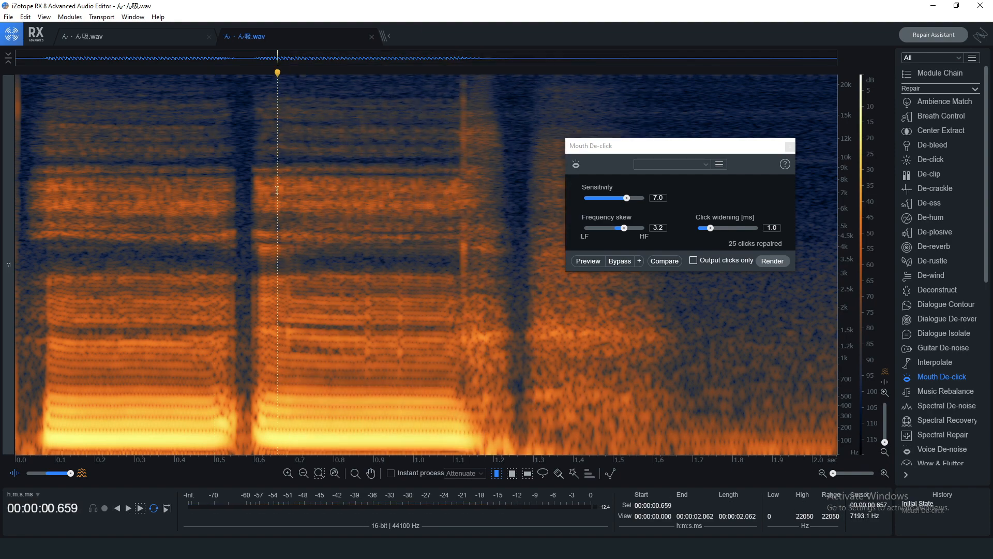
{"action": "left_click_drag", "start_coordinate": [277, 190], "coordinate": [483, 184]}
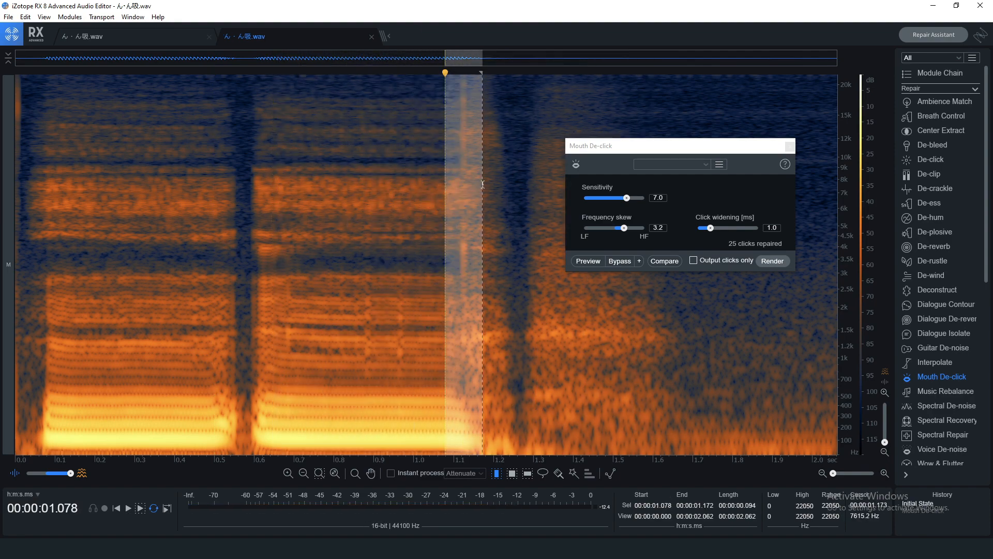
{"action": "left_click", "coordinate": [531, 182]}
{"action": "left_click_drag", "start_coordinate": [413, 210], "coordinate": [562, 213]}
{"action": "left_click_drag", "start_coordinate": [317, 209], "coordinate": [568, 208]}
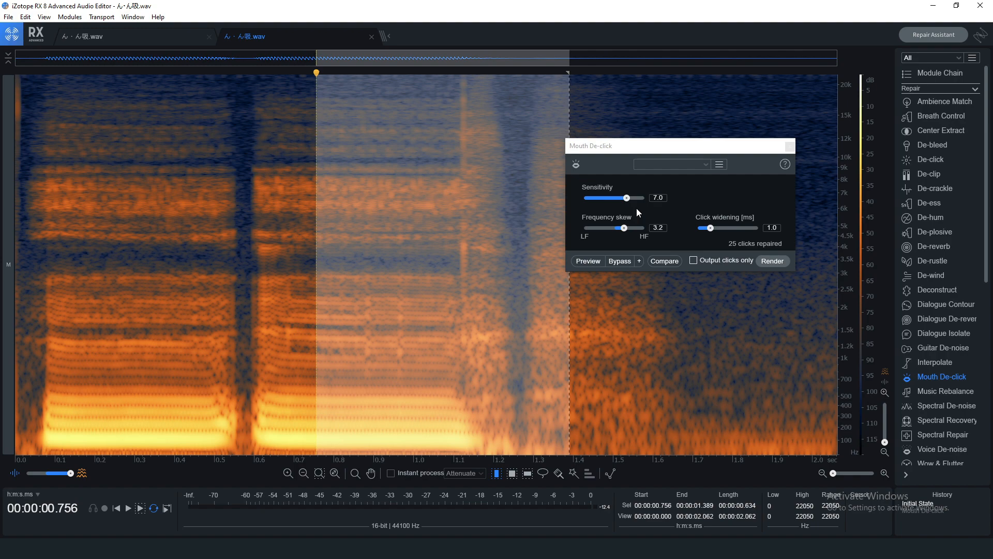
{"action": "left_click_drag", "start_coordinate": [624, 228], "coordinate": [601, 228]}
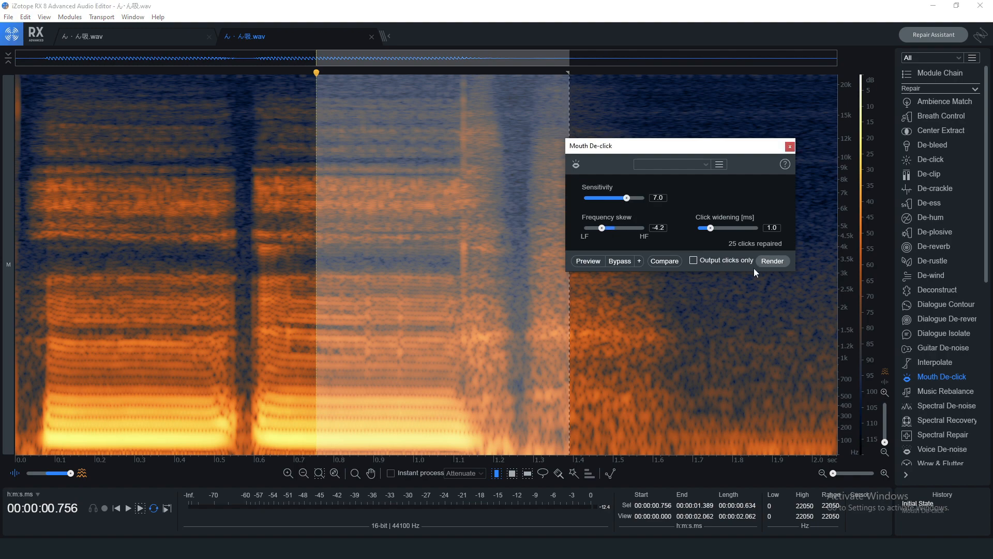
{"action": "left_click", "coordinate": [771, 261]}
{"action": "key", "text": "ctrl+z"}
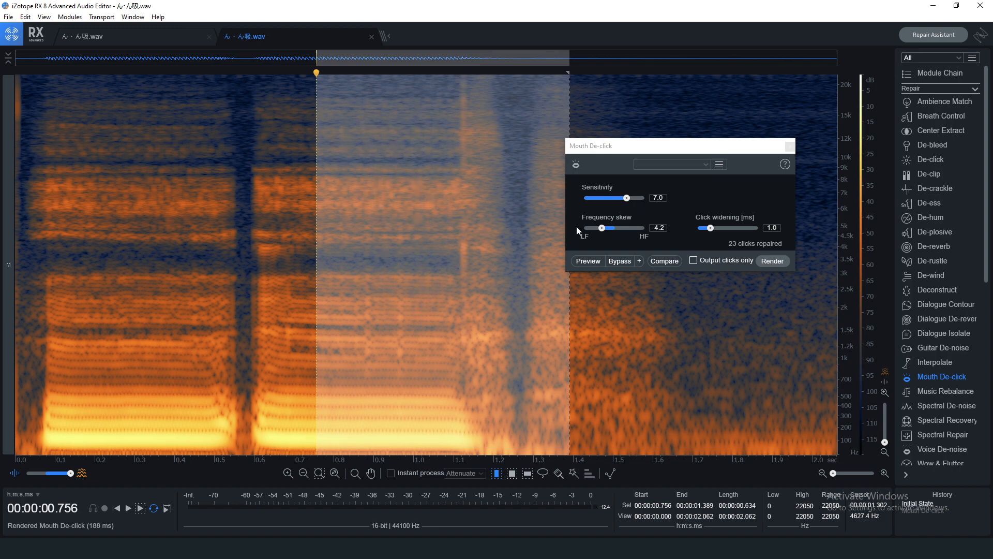
- Try Mouth De-click on the same section with frequency skew -6.9 and sensitivity 6.1, and undo it
{"action": "left_click_drag", "start_coordinate": [602, 227], "coordinate": [594, 231]}
{"action": "left_click_drag", "start_coordinate": [627, 199], "coordinate": [622, 199]}
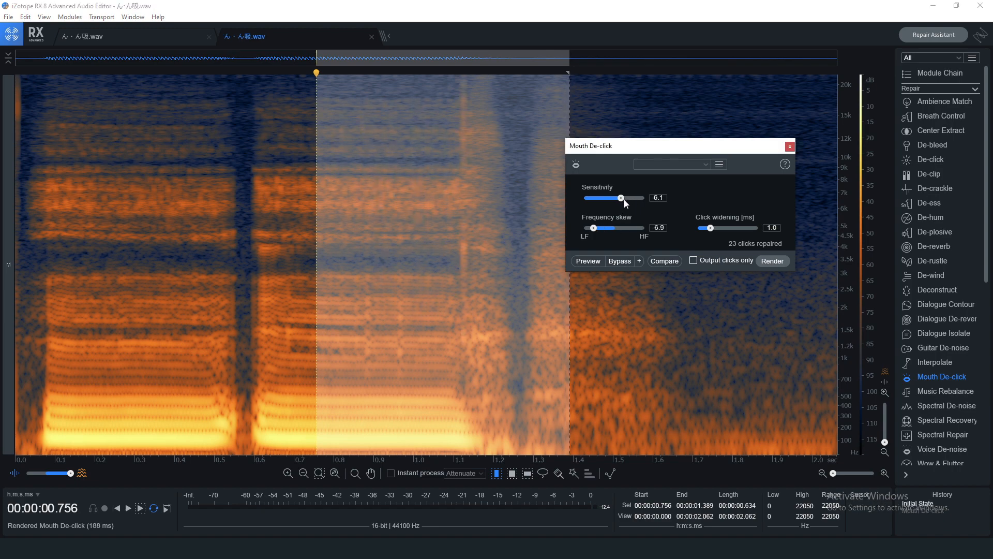
{"action": "left_click", "coordinate": [772, 261]}
{"action": "key", "text": "ctrl+z"}
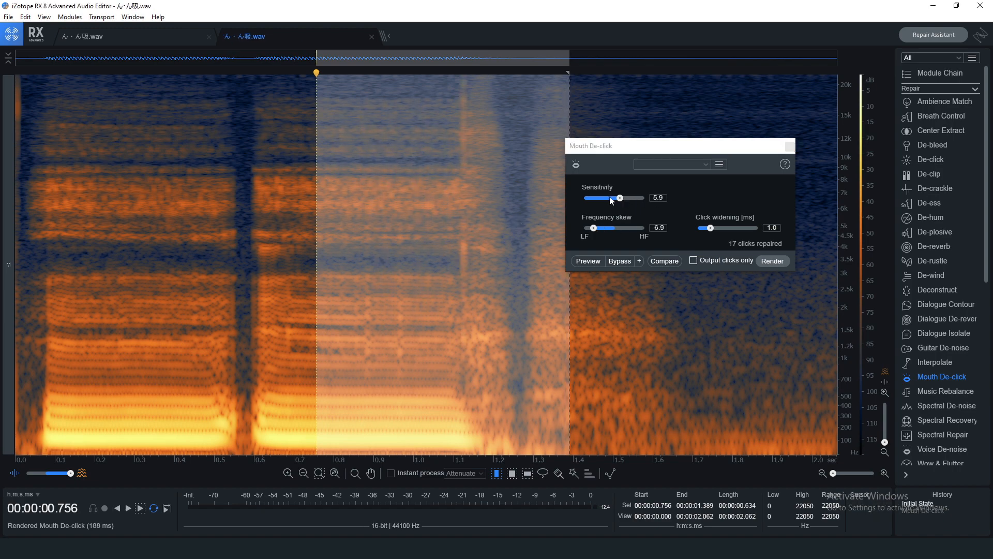
- Set the Mouth De-click sensitivity to 6.2 and play the unprocessed recording from about 0.67 s
{"action": "left_click_drag", "start_coordinate": [619, 197], "coordinate": [621, 197]}
{"action": "left_click", "coordinate": [283, 197]}
{"action": "key", "text": "space"}
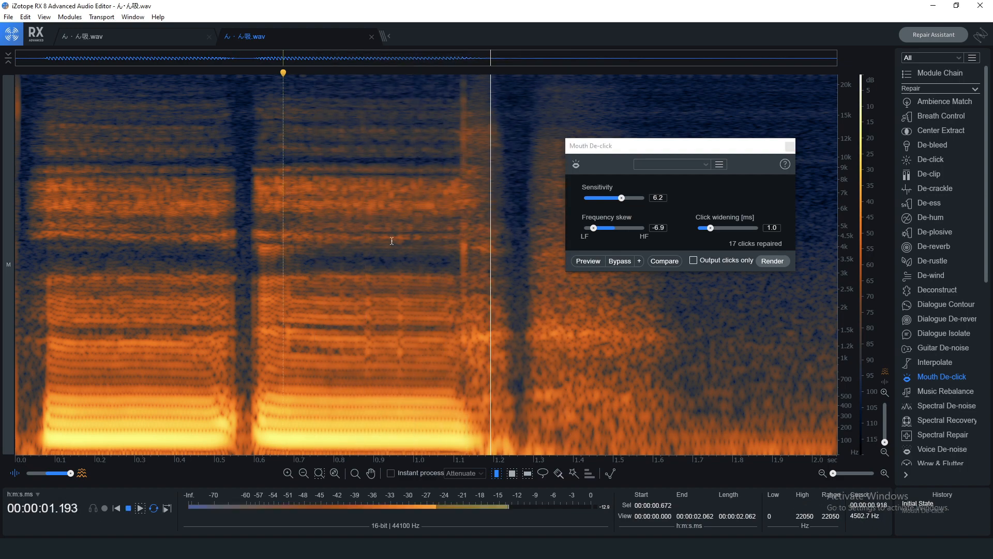
{"action": "left_click_drag", "start_coordinate": [417, 242], "coordinate": [504, 244]}
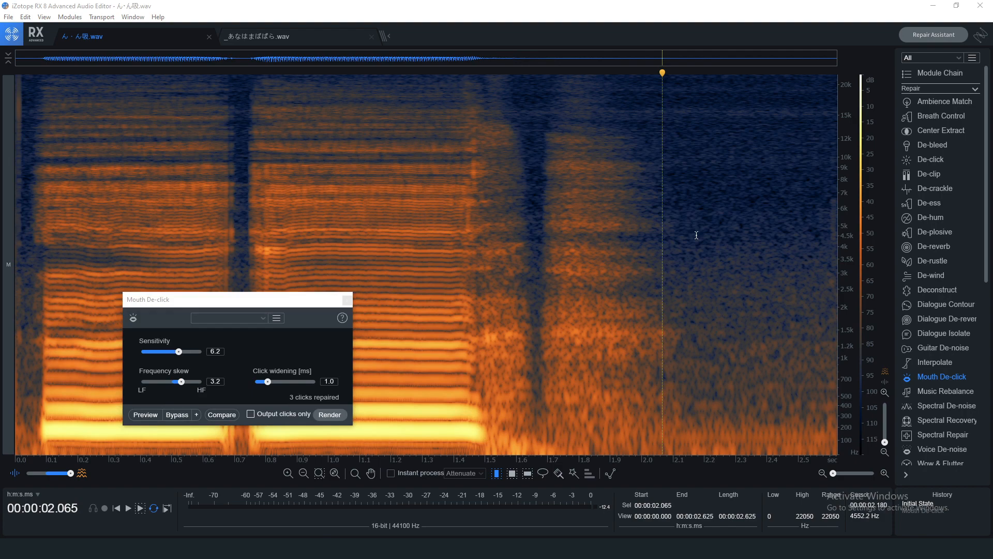
- Select the silent tail of ん・ん吸.wav from about 2.136 s to 2.575 s and listen to its background noise
{"action": "left_click_drag", "start_coordinate": [684, 233], "coordinate": [822, 212]}
{"action": "key", "text": "space"}
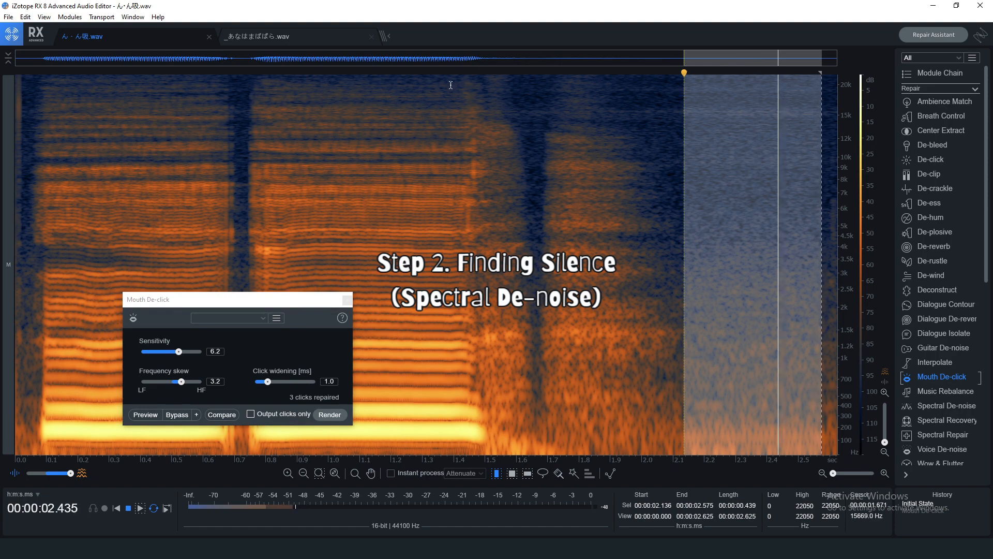
{"action": "key", "text": "space"}
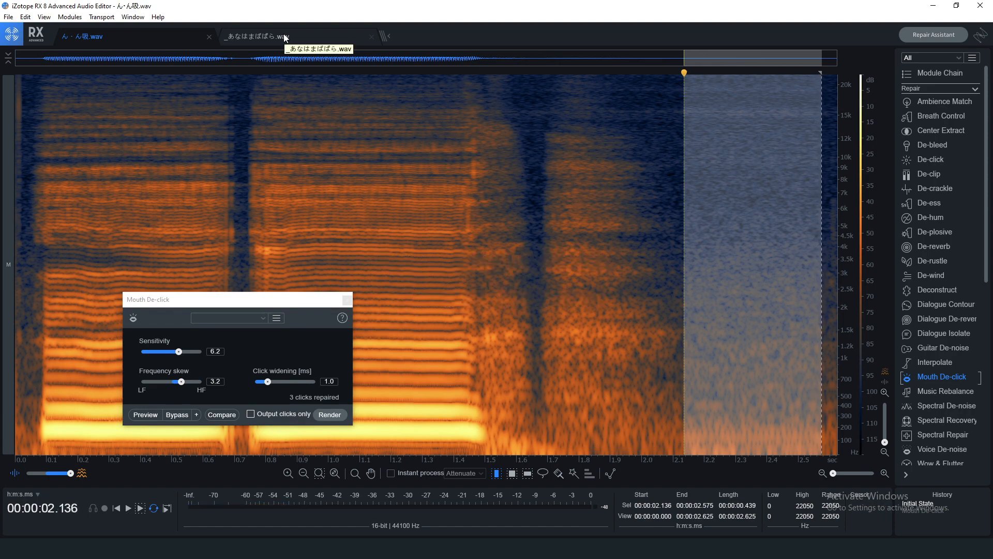
- In _あなはまばぱら.wav, apply Mouth De-click with sensitivity 7.2 to the silent tail from about 5.158 s to 5.312 s
{"action": "left_click", "coordinate": [285, 38]}
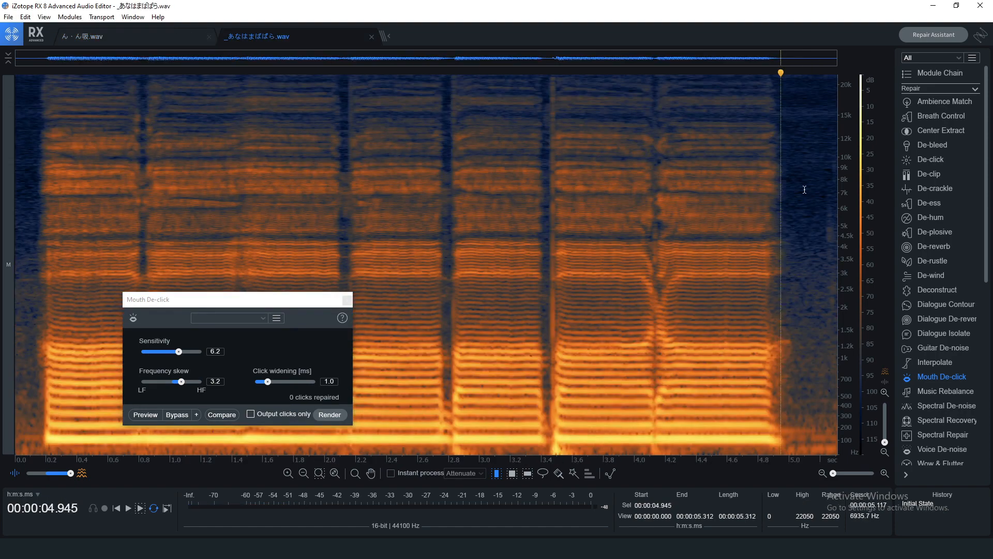
{"action": "left_click", "coordinate": [792, 190]}
{"action": "left_click_drag", "start_coordinate": [792, 189], "coordinate": [843, 215]}
{"action": "left_click", "coordinate": [180, 352]}
{"action": "left_click_drag", "start_coordinate": [179, 352], "coordinate": [184, 352]}
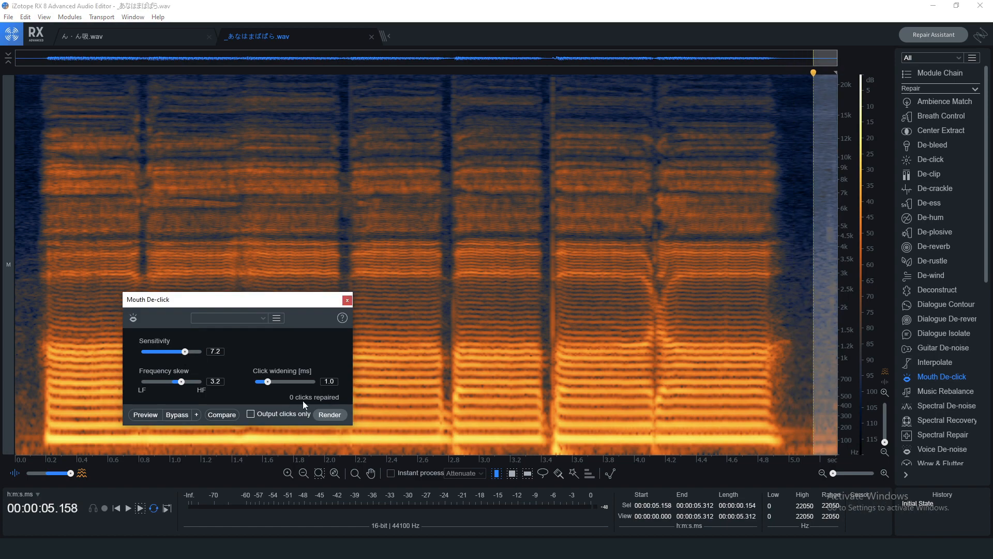
{"action": "left_click", "coordinate": [343, 415]}
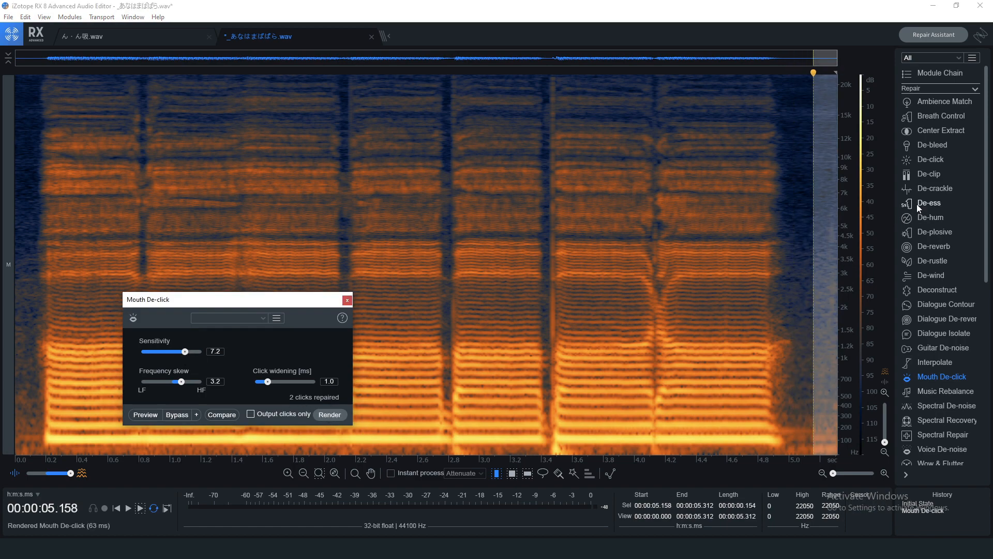
- Select the closing silence from about 5.042 s to 5.312 s and play it to hear the room noise
{"action": "left_click", "coordinate": [807, 227]}
{"action": "left_click_drag", "start_coordinate": [790, 227], "coordinate": [839, 227]}
{"action": "left_click", "coordinate": [803, 224]}
{"action": "key", "text": "space"}
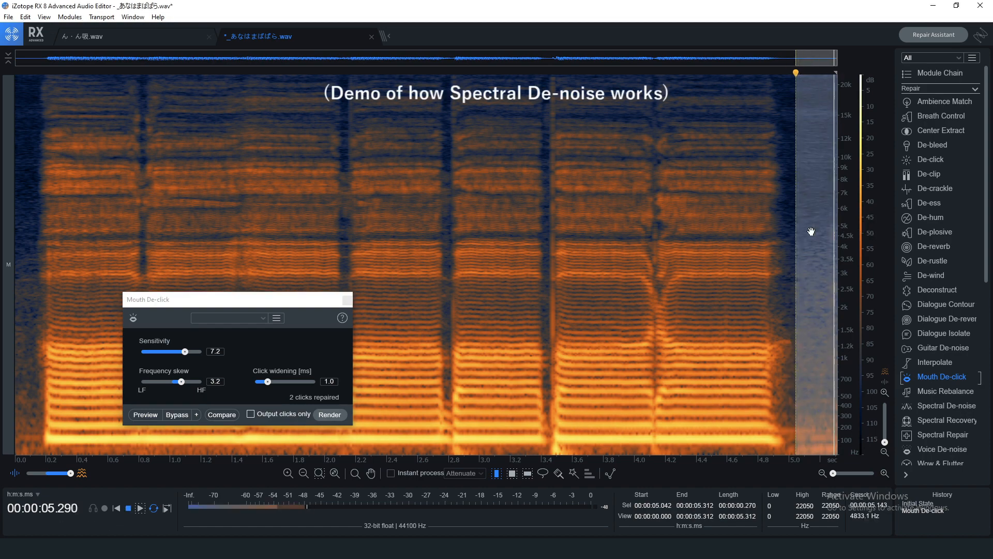
{"action": "key", "text": "space"}
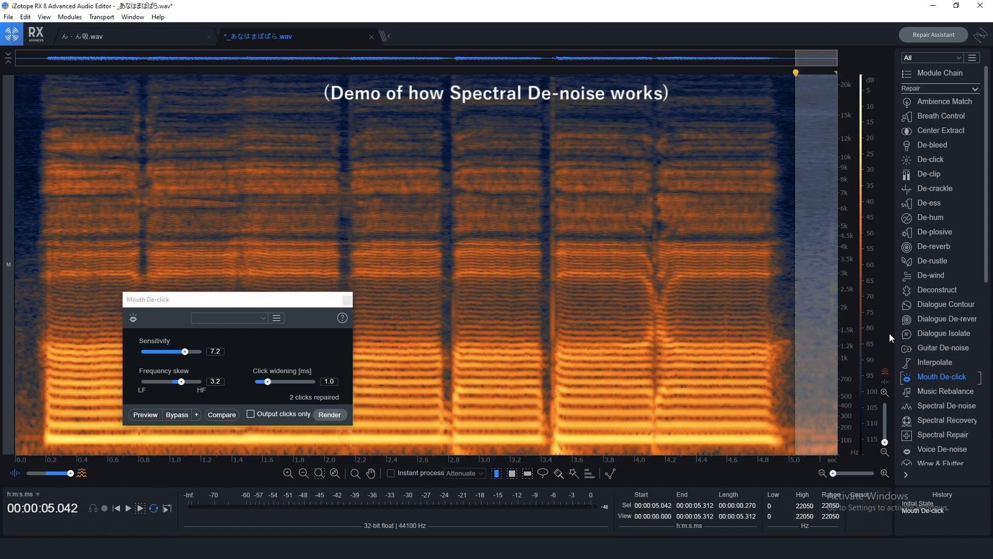
- Learn a Spectral De-noise noise profile from the selected silence
{"action": "left_click", "coordinate": [932, 409]}
{"action": "left_click_drag", "start_coordinate": [274, 210], "coordinate": [355, 134]}
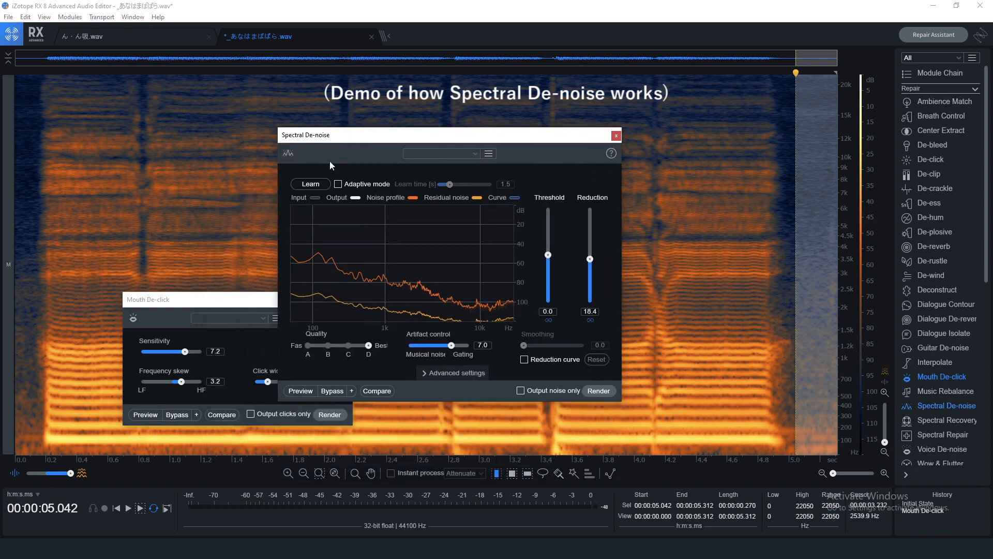
{"action": "left_click", "coordinate": [312, 184]}
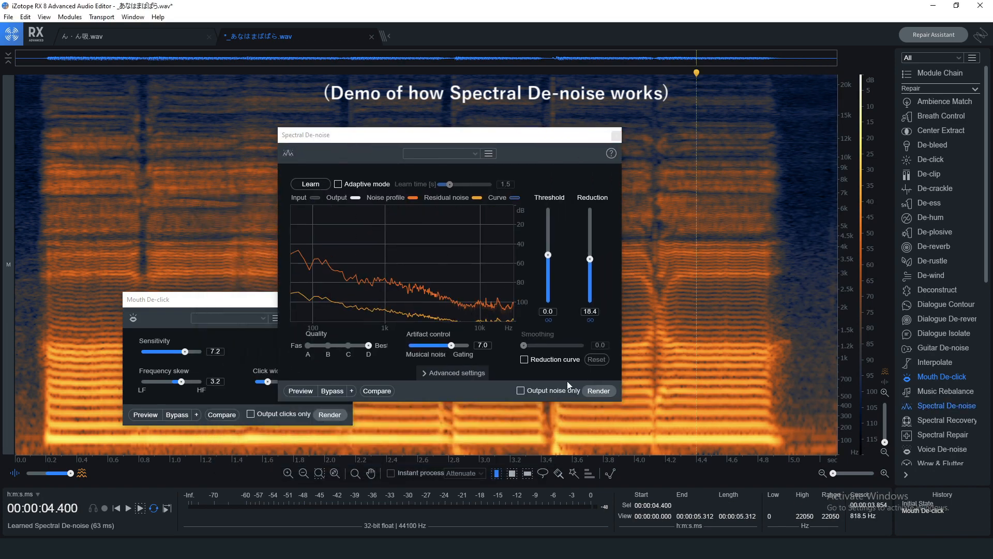
- Render Spectral De-noise over the whole _あなはまばぱら.wav file and listen to its closing silence
{"action": "left_click", "coordinate": [596, 392]}
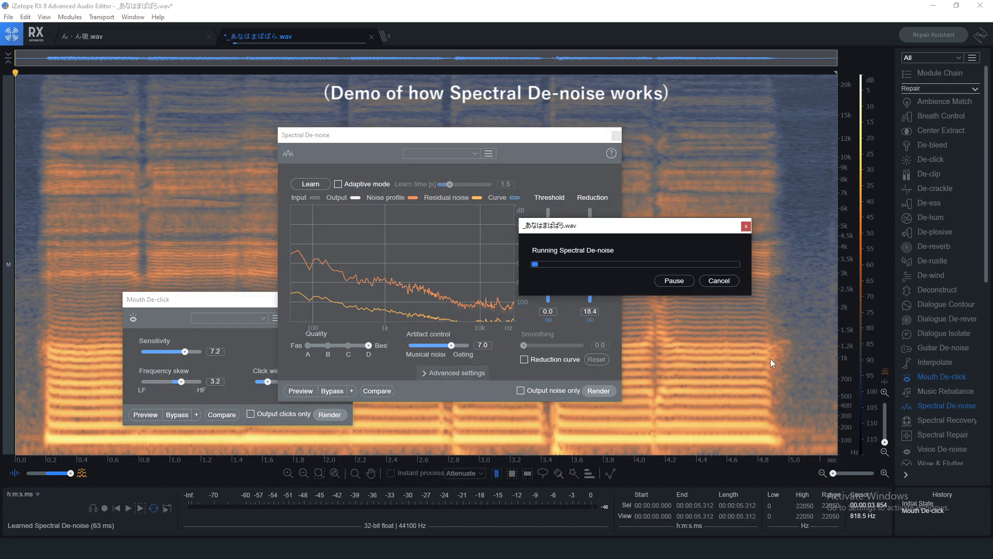
{"action": "left_click_drag", "start_coordinate": [803, 353], "coordinate": [840, 303]}
{"action": "key", "text": "space"}
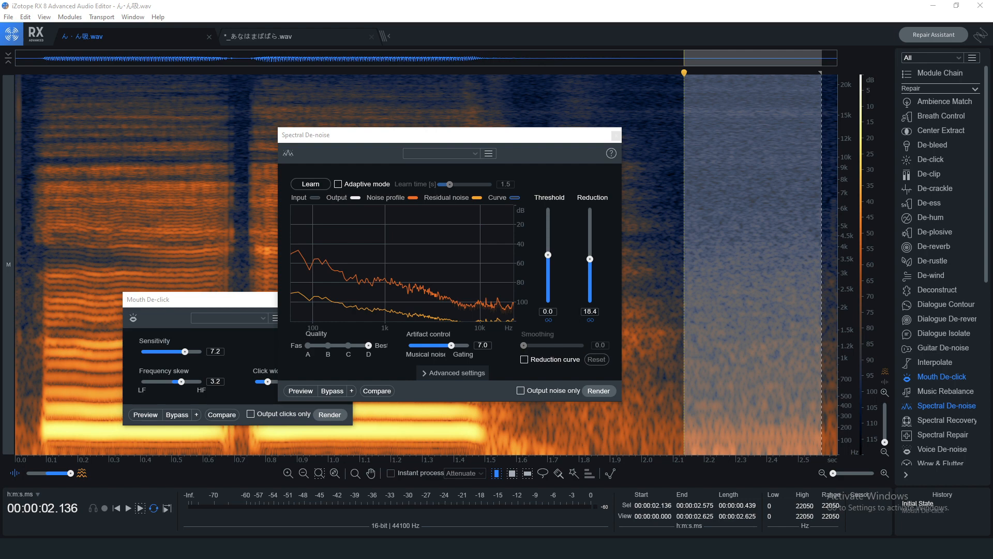
- Open the Batch Processor and add the A2 folder's WAV files as its input
{"action": "left_click", "coordinate": [132, 17]}
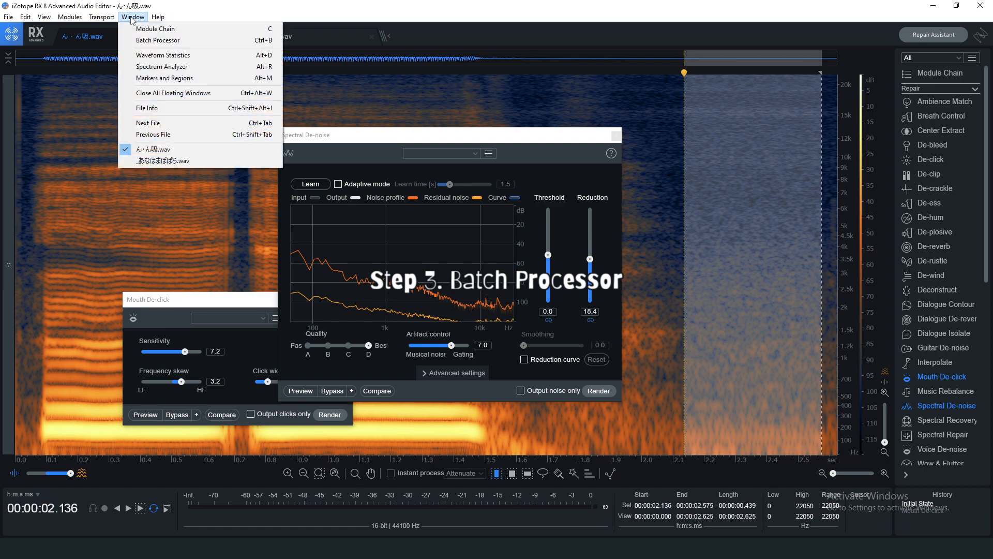
{"action": "left_click", "coordinate": [158, 40]}
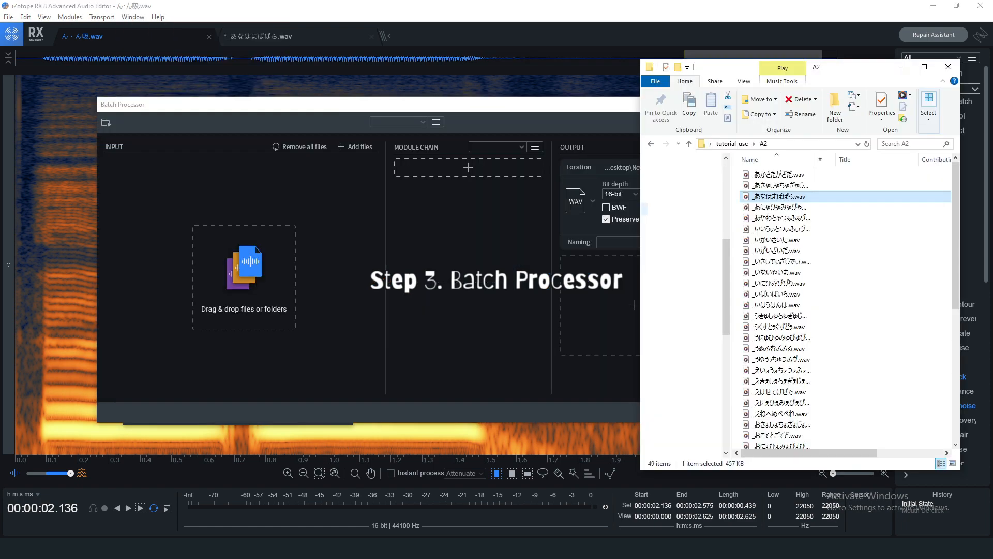
{"action": "left_click", "coordinate": [732, 143]}
{"action": "left_click_drag", "start_coordinate": [761, 189], "coordinate": [238, 175]}
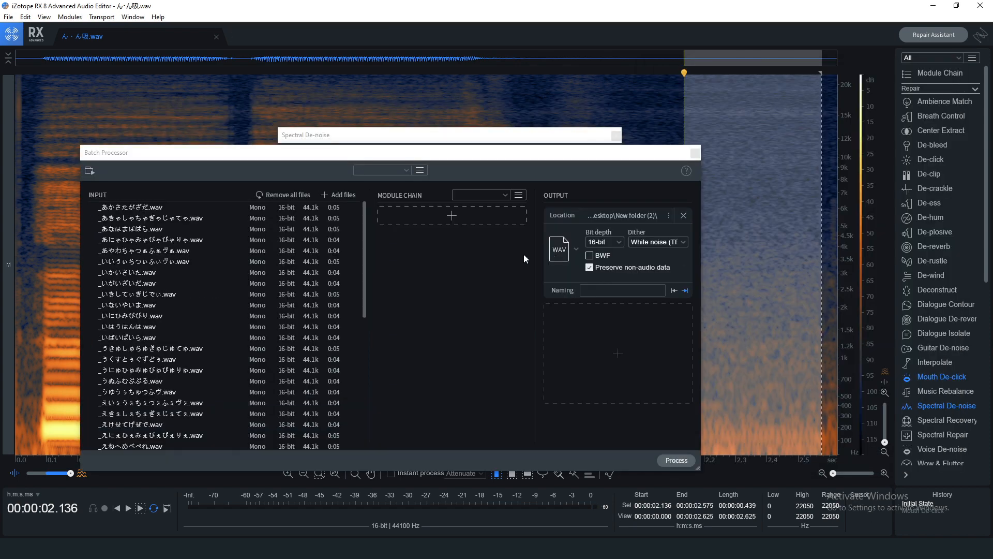
- Create a new _cleaned folder and set it as the batch output location
{"action": "left_click", "coordinate": [599, 216]}
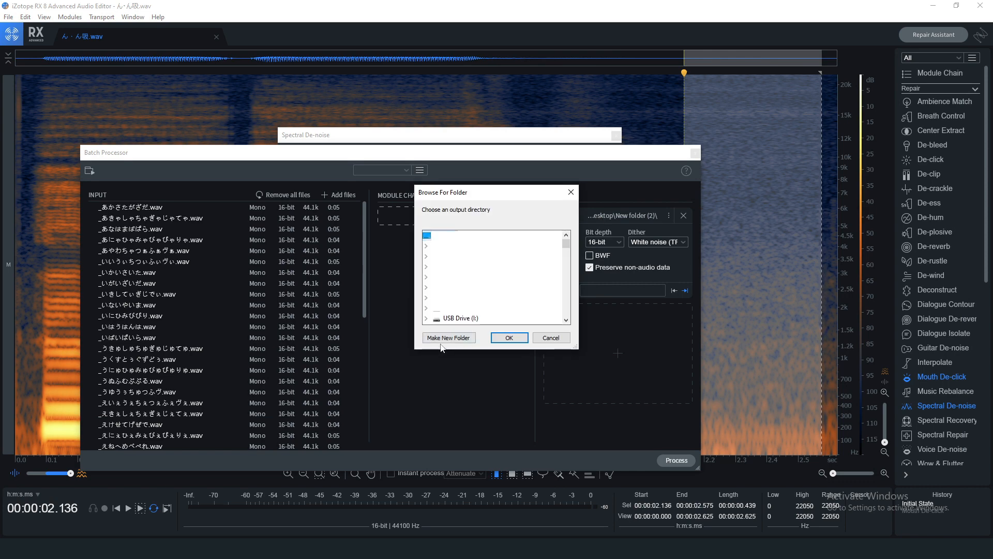
{"action": "left_click", "coordinate": [448, 337]}
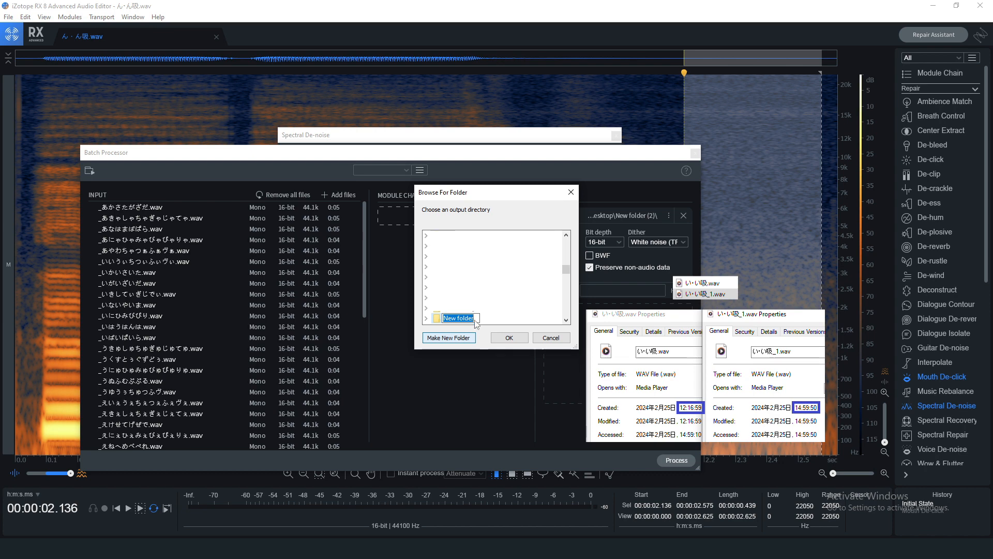
{"action": "type", "text": "_"}
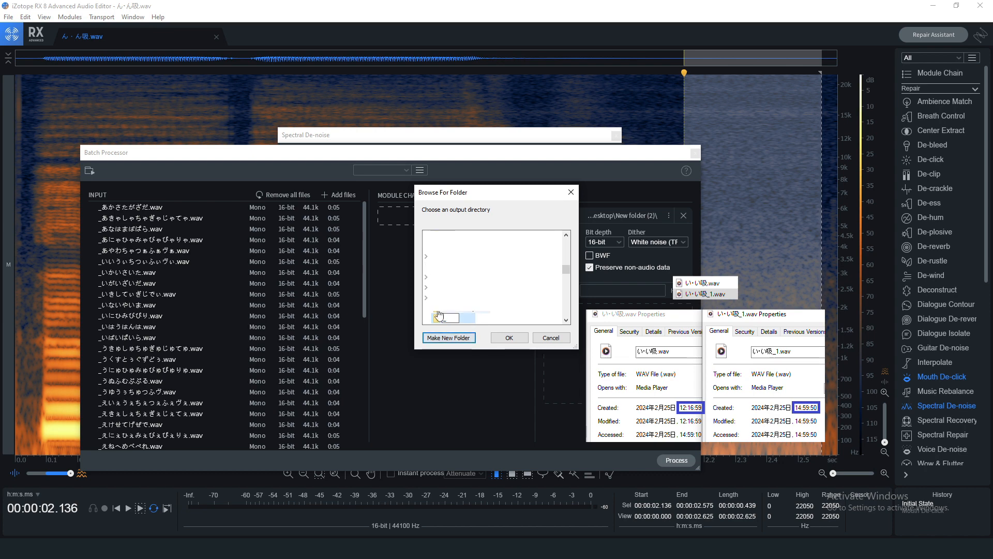
{"action": "type", "text": "cleaned"}
{"action": "key", "text": "Return"}
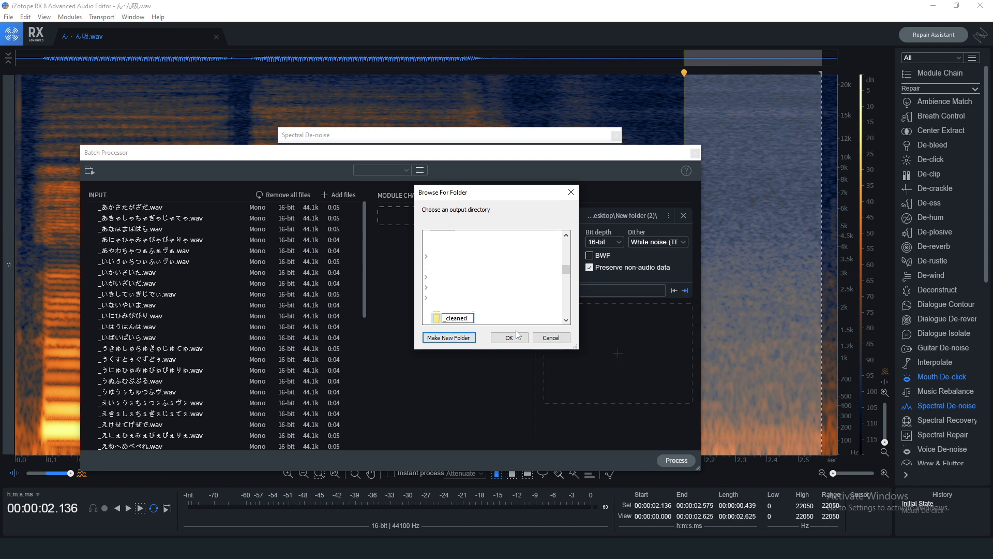
{"action": "left_click", "coordinate": [509, 338]}
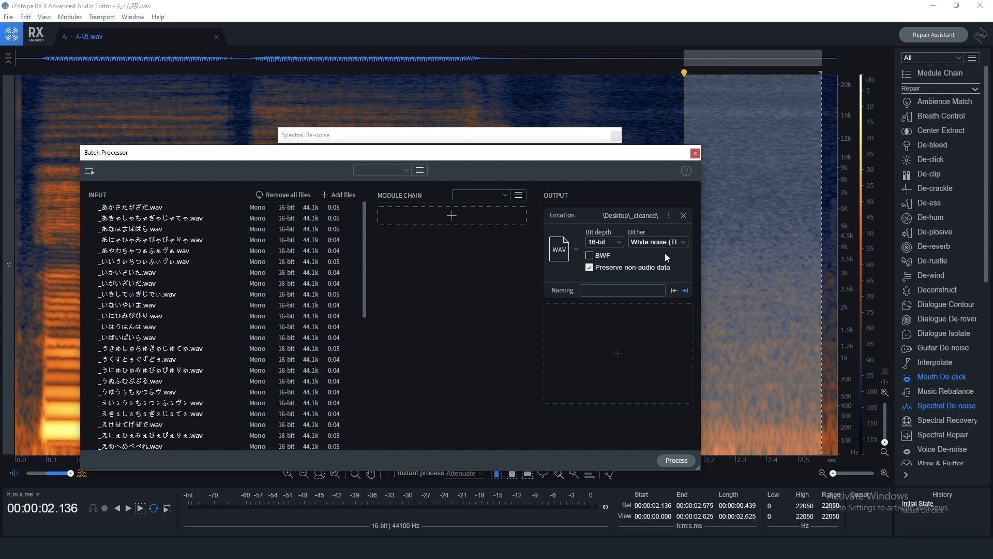
- Add Spectral De-noise to the batch module chain
{"action": "left_click", "coordinate": [417, 216]}
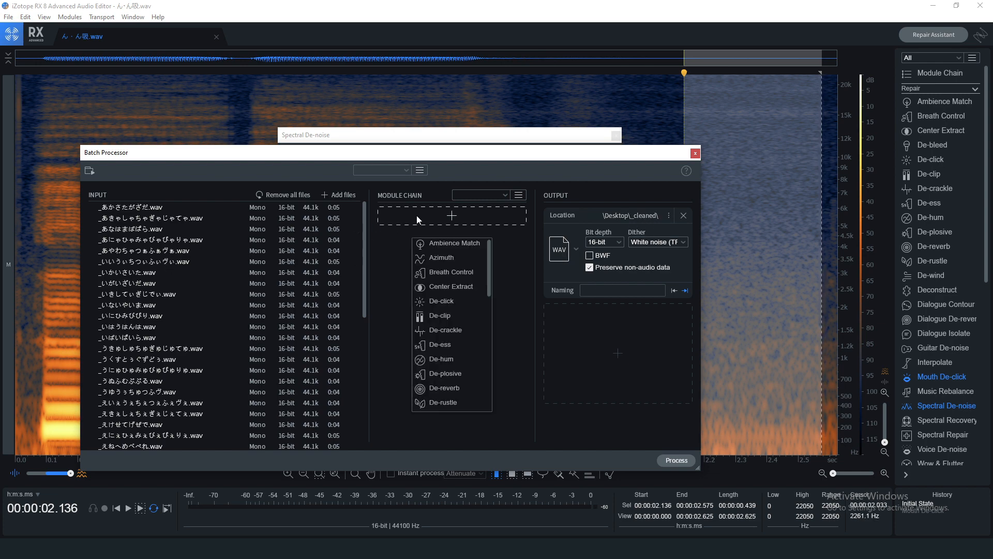
{"action": "scroll", "coordinate": [440, 331], "scroll_direction": "down", "scroll_amount": 5}
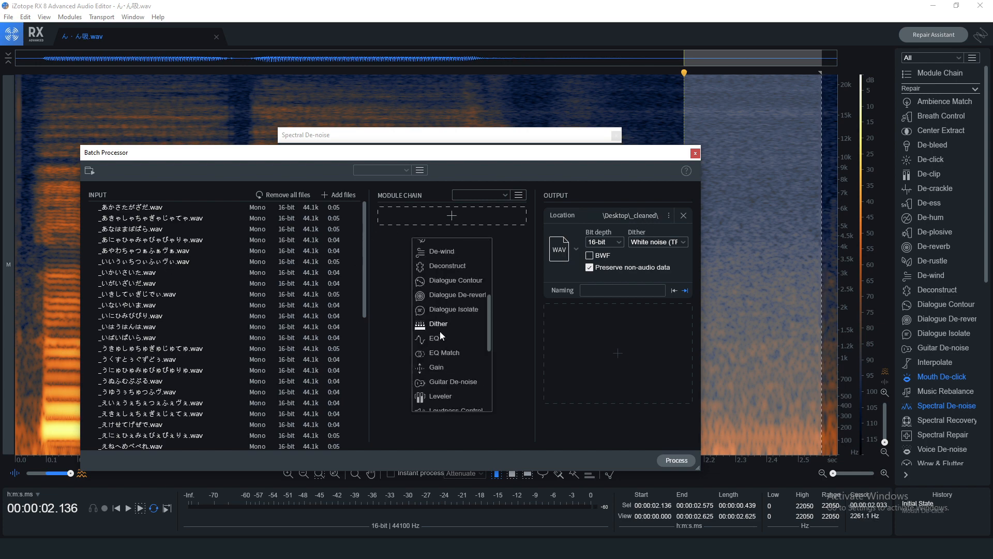
{"action": "scroll", "coordinate": [439, 335], "scroll_direction": "down", "scroll_amount": 3}
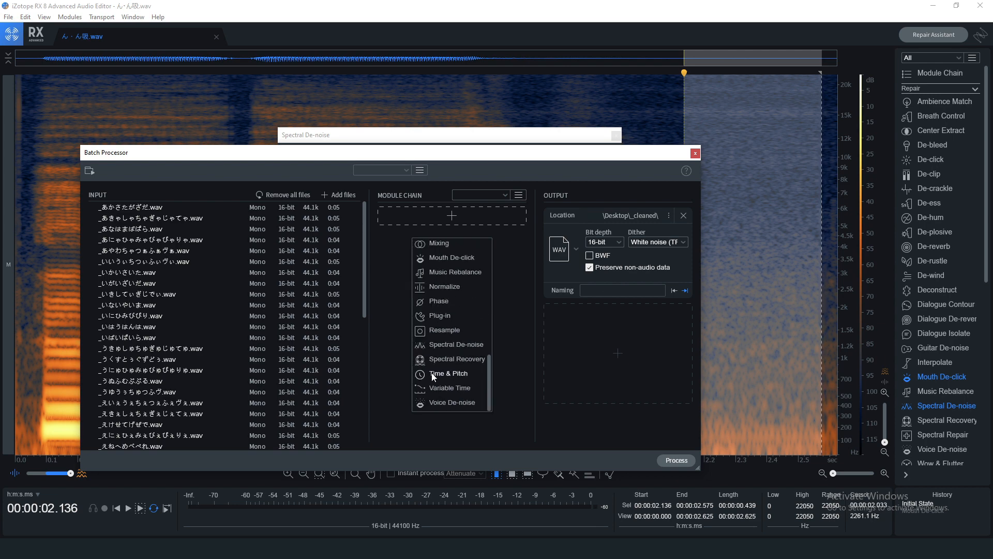
{"action": "left_click", "coordinate": [441, 345]}
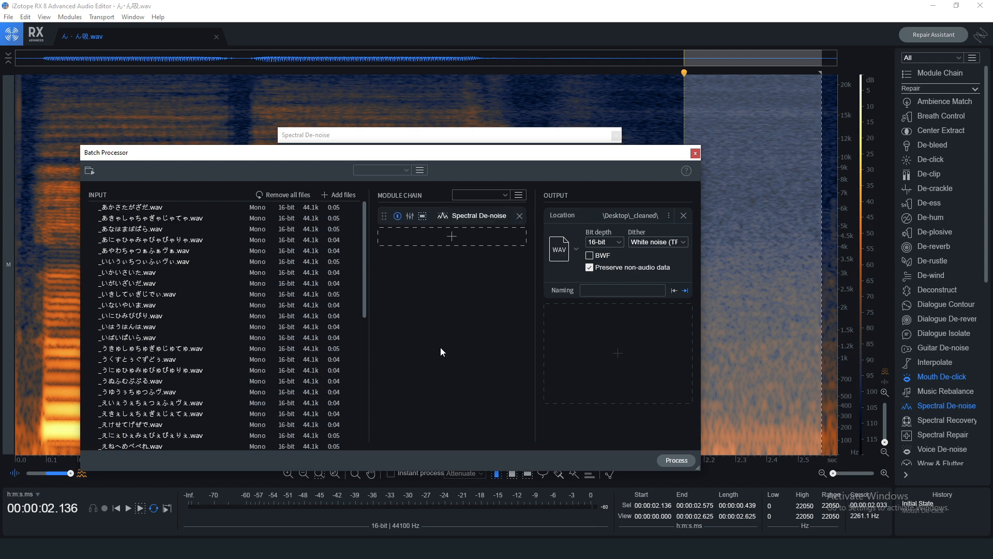
- Learn the chain's Spectral De-noise noise profile from the silence selected in the open ん・ん吸.wav
{"action": "left_click", "coordinate": [410, 216]}
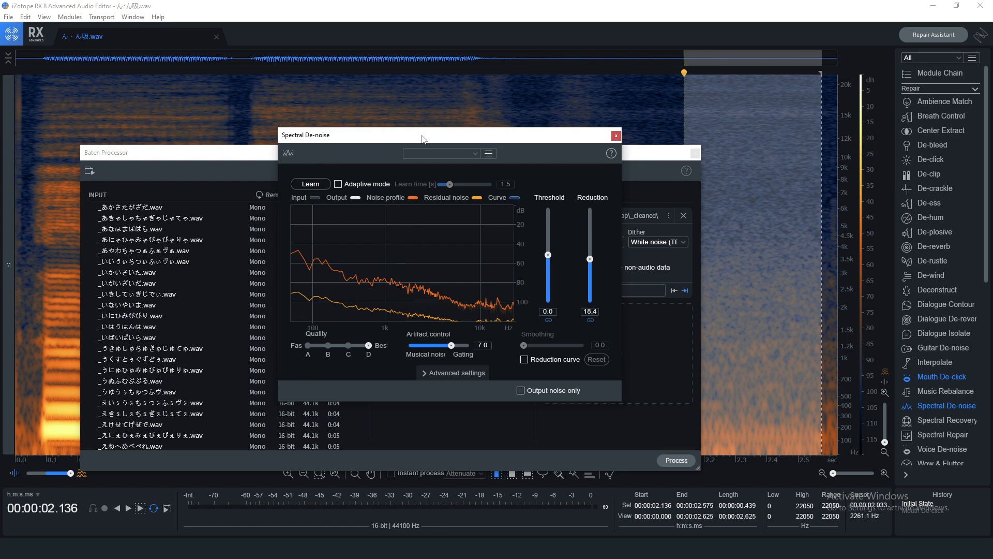
{"action": "left_click_drag", "start_coordinate": [423, 138], "coordinate": [370, 89]}
{"action": "left_click", "coordinate": [259, 135]}
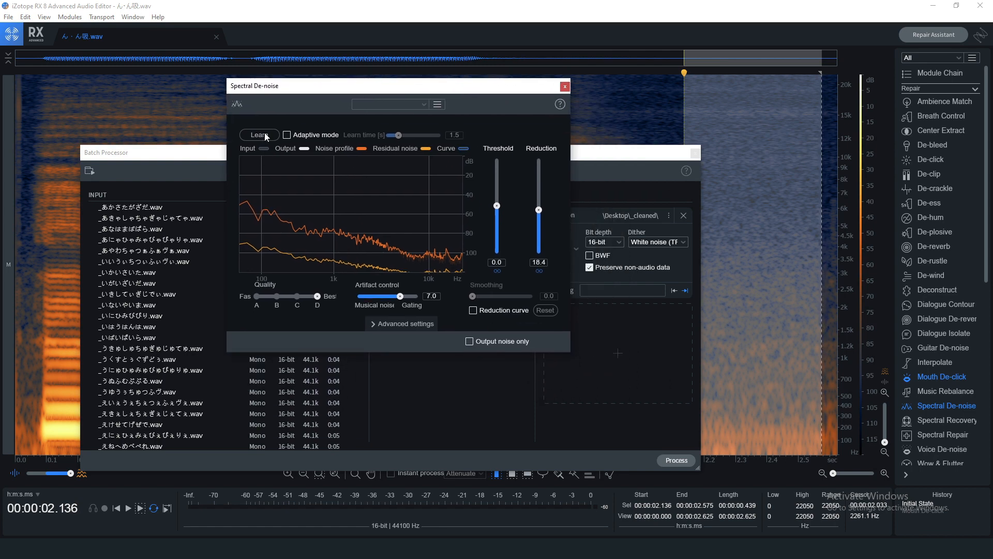
{"action": "left_click", "coordinate": [151, 40]}
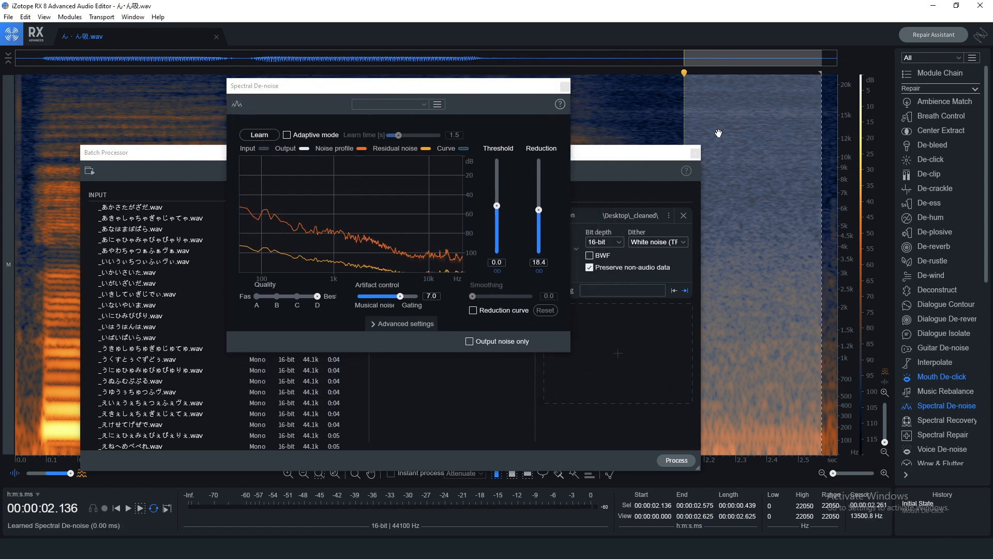
{"action": "left_click", "coordinate": [259, 136]}
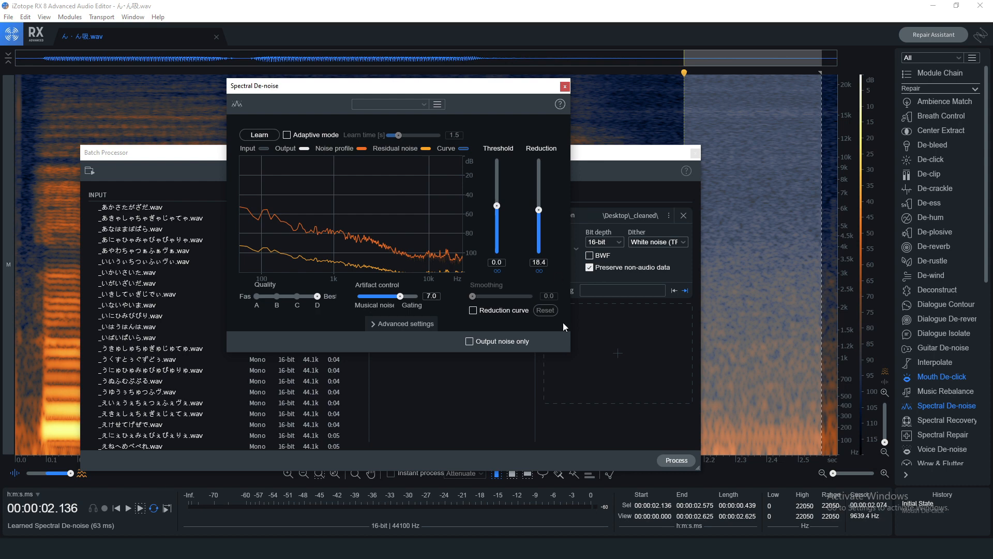
{"action": "left_click", "coordinate": [565, 87]}
- Add Mouth De-click after Spectral De-noise in the module chain and set its sensitivity to 6.9
{"action": "left_click", "coordinate": [443, 238]}
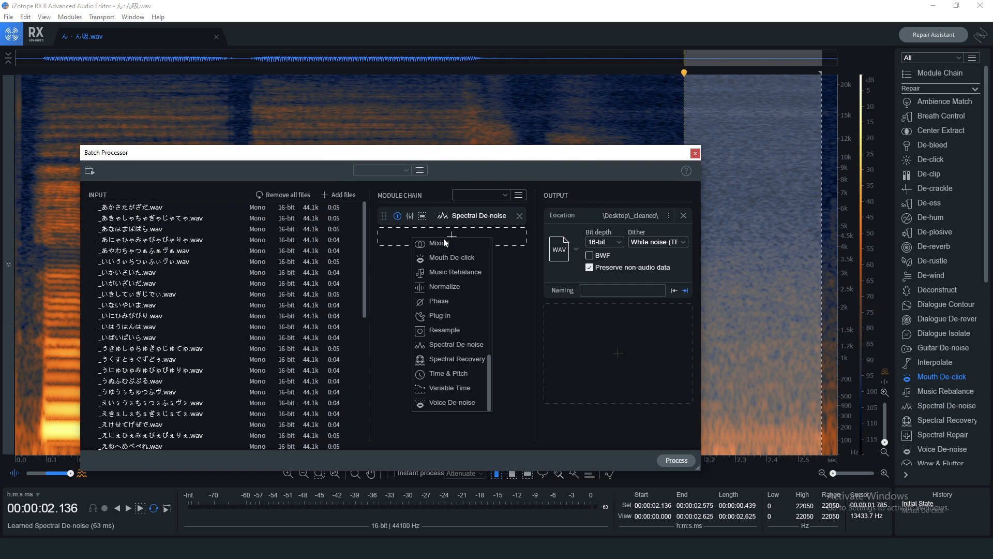
{"action": "scroll", "coordinate": [442, 325], "scroll_direction": "up", "scroll_amount": 1}
{"action": "left_click", "coordinate": [440, 279]}
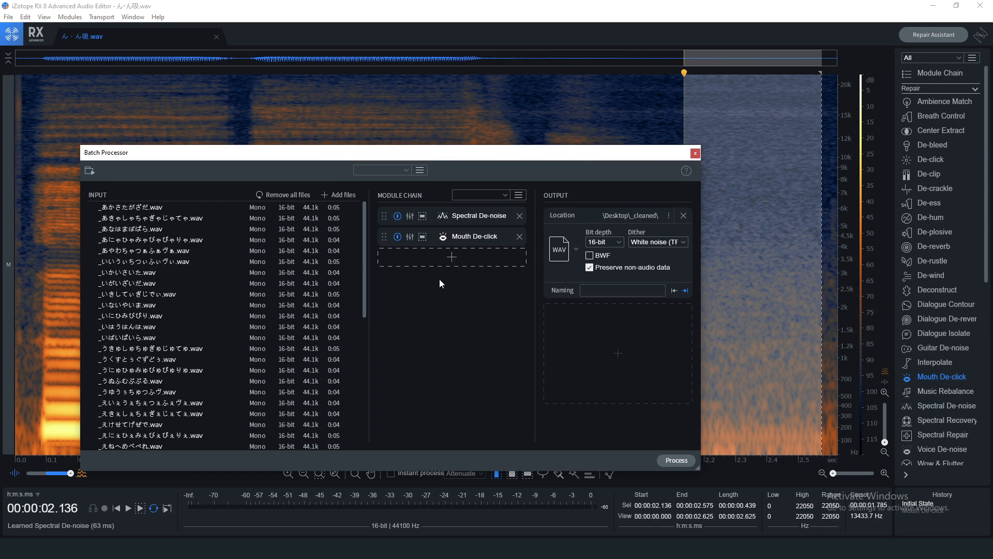
{"action": "left_click", "coordinate": [410, 237]}
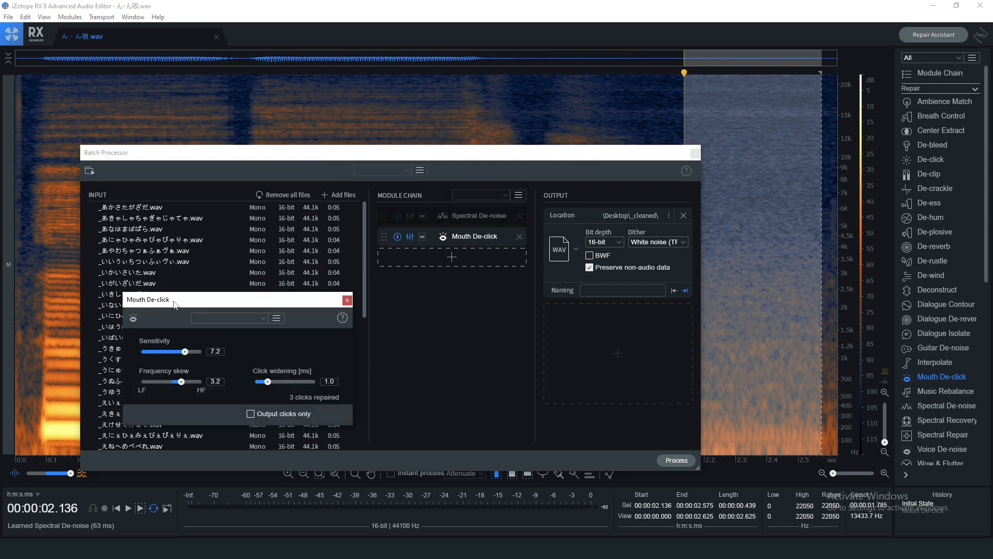
{"action": "left_click_drag", "start_coordinate": [169, 299], "coordinate": [498, 267]}
{"action": "left_click_drag", "start_coordinate": [514, 321], "coordinate": [512, 322]}
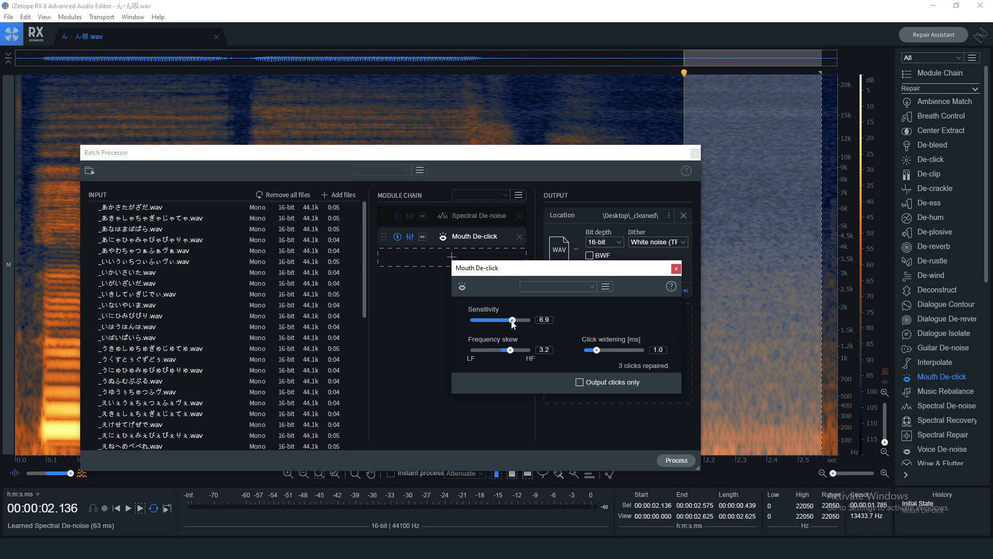
{"action": "left_click", "coordinate": [676, 269]}
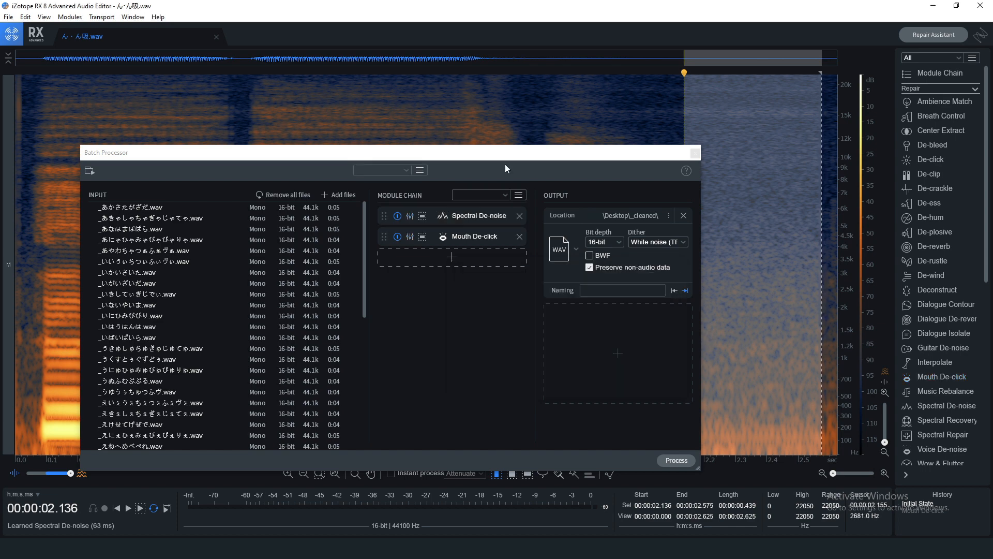
- Close ん・ん吸.wav and process the batch with both modules
{"action": "left_click", "coordinate": [217, 38]}
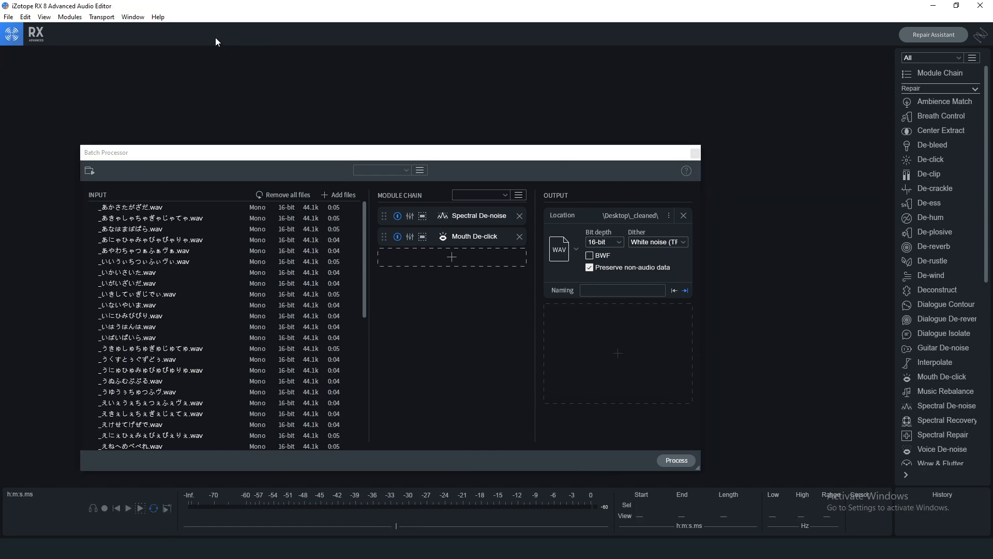
{"action": "left_click", "coordinate": [664, 461]}
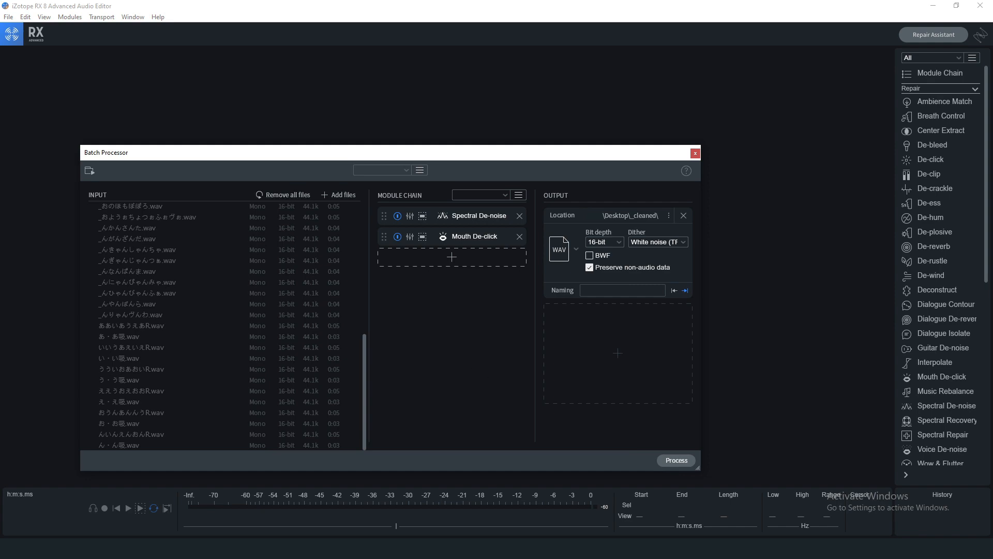
- Open ん・ん吸.wav from the A2 folder and select its closing silence from 1.700 s to 2.056 s
{"action": "key", "text": "alt+Tab"}
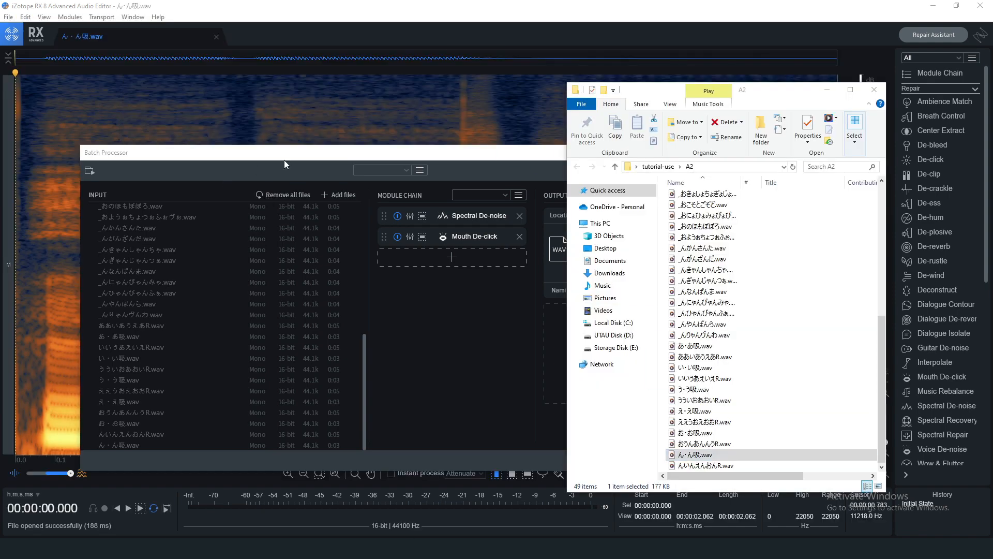
{"action": "left_click", "coordinate": [284, 164]}
{"action": "left_click_drag", "start_coordinate": [459, 162], "coordinate": [584, 478]}
{"action": "left_click_drag", "start_coordinate": [694, 217], "coordinate": [835, 213]}
{"action": "left_click_drag", "start_coordinate": [614, 468], "coordinate": [477, 107]}
- Relearn the chain's Spectral De-noise noise profile from the selected silence and close the audio file
{"action": "left_click", "coordinate": [401, 171]}
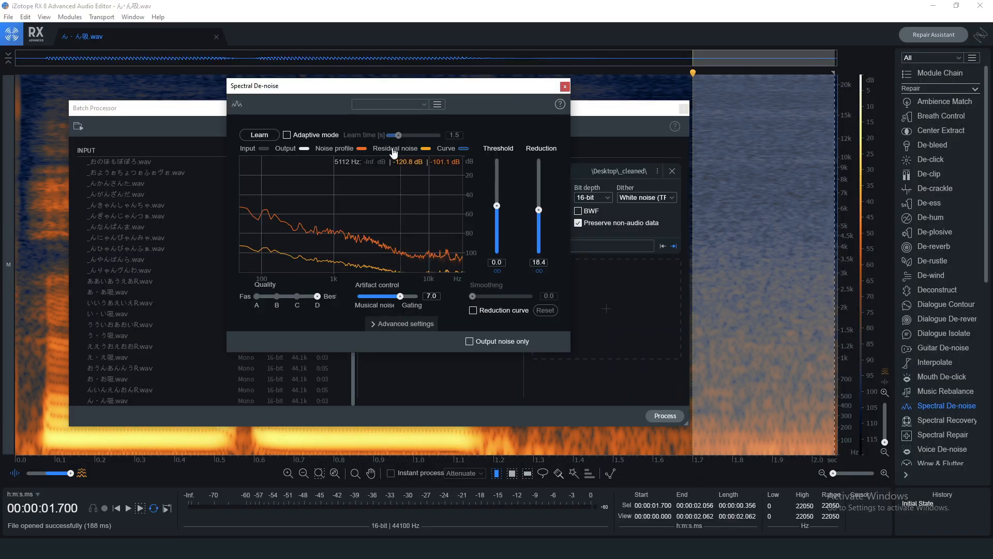
{"action": "left_click", "coordinate": [251, 137]}
{"action": "left_click", "coordinate": [217, 36]}
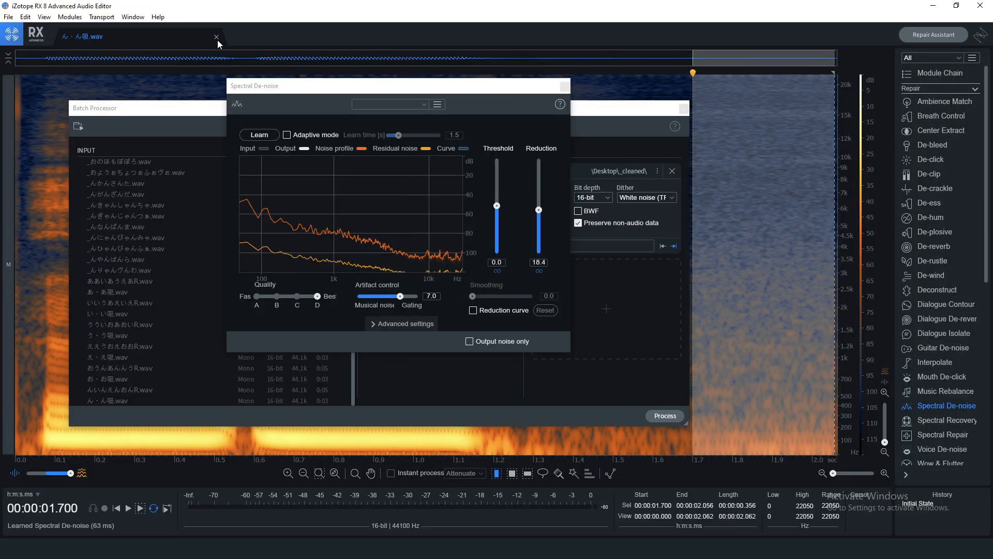
{"action": "left_click", "coordinate": [565, 86]}
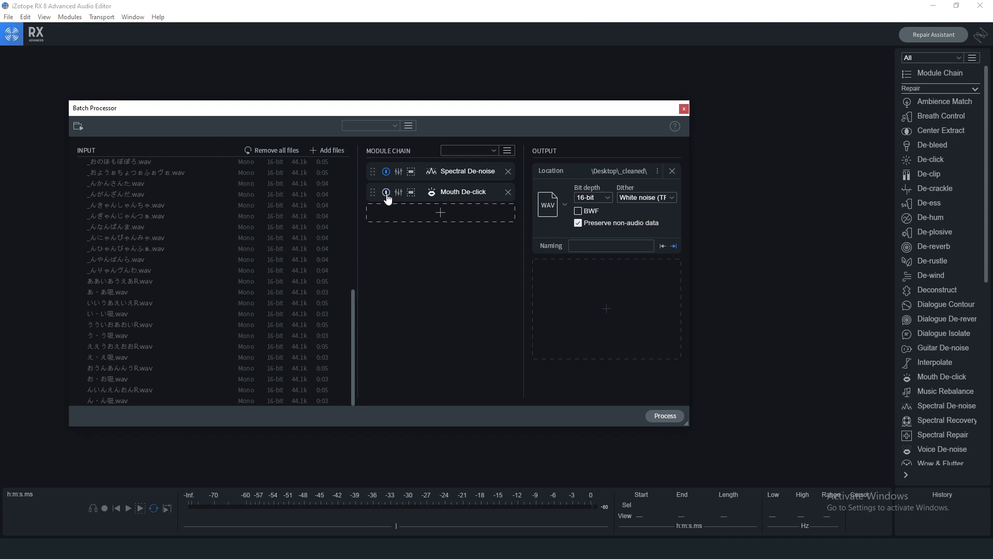
- Remove Mouth De-click from the module chain and clear all input files from the batch
{"action": "left_click", "coordinate": [508, 193]}
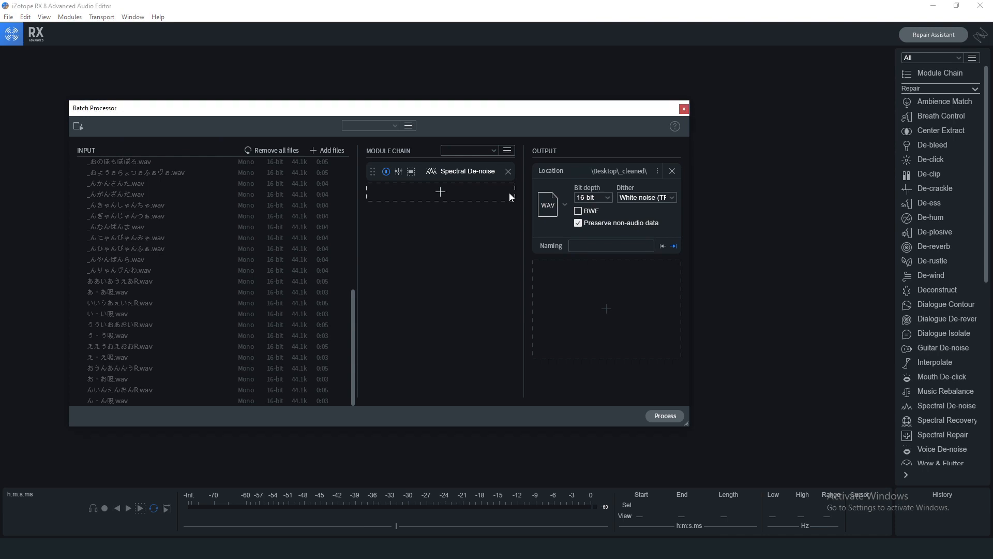
{"action": "left_click", "coordinate": [289, 153]}
- Add the recordings in the tutorial-use folder to the batch input and process them with Spectral De-noise only
{"action": "mouse_move", "coordinate": [264, 549]}
{"action": "left_click", "coordinate": [287, 504]}
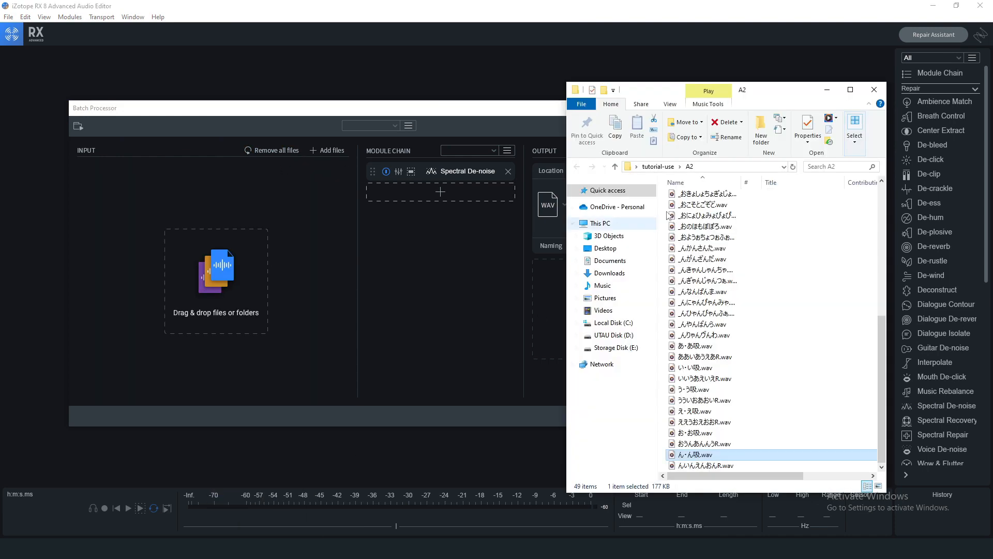
{"action": "left_click", "coordinate": [661, 168]}
{"action": "left_click_drag", "start_coordinate": [682, 196], "coordinate": [265, 213]}
{"action": "left_click", "coordinate": [284, 123]}
{"action": "scroll", "coordinate": [279, 244], "scroll_direction": "down", "scroll_amount": 8}
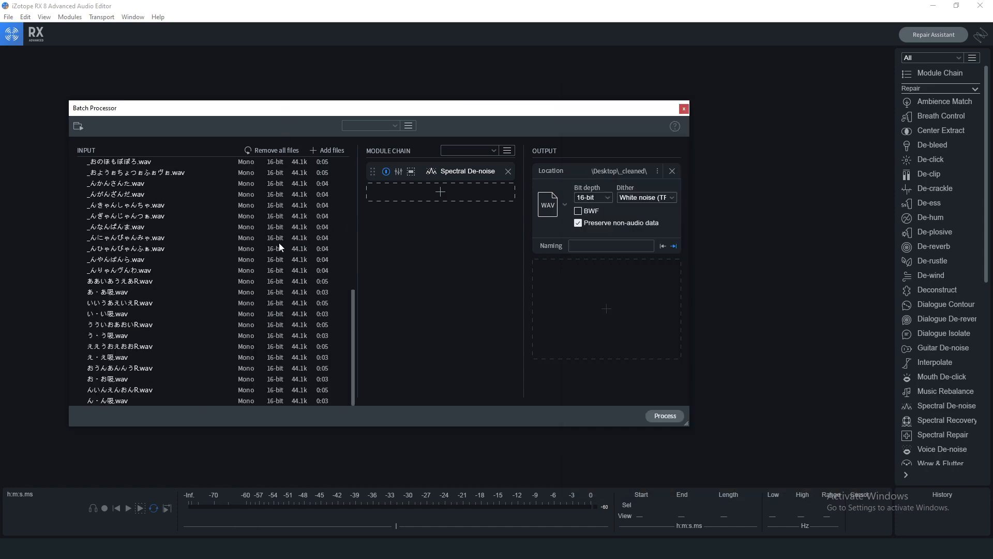
{"action": "scroll", "coordinate": [279, 243], "scroll_direction": "up", "scroll_amount": 8}
{"action": "left_click", "coordinate": [665, 415]}
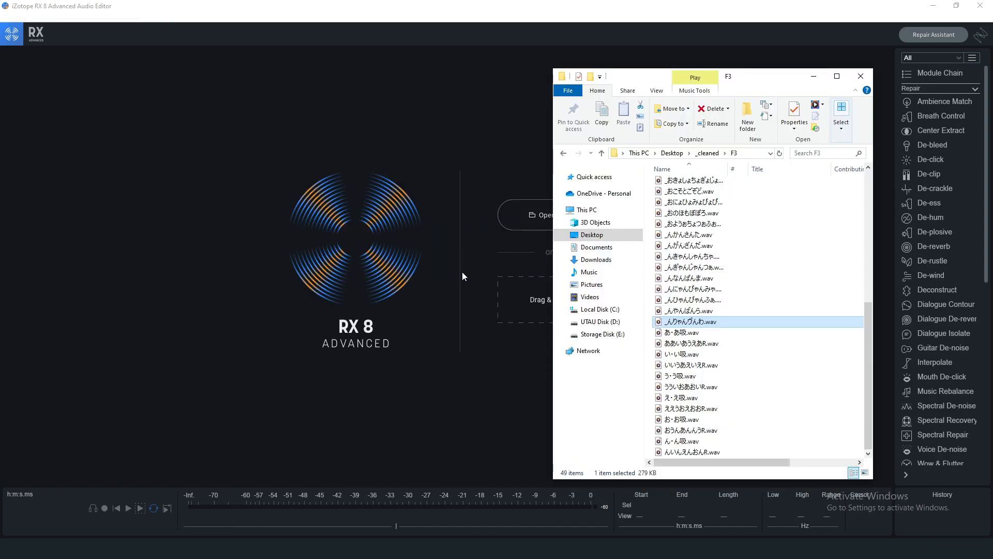
- Play the cleaned F3 file _んりゃんヴんわ.wav from 1.130 s and select the click between 1.418 s and 1.626 s
{"action": "left_click_drag", "start_coordinate": [461, 271], "coordinate": [416, 257]}
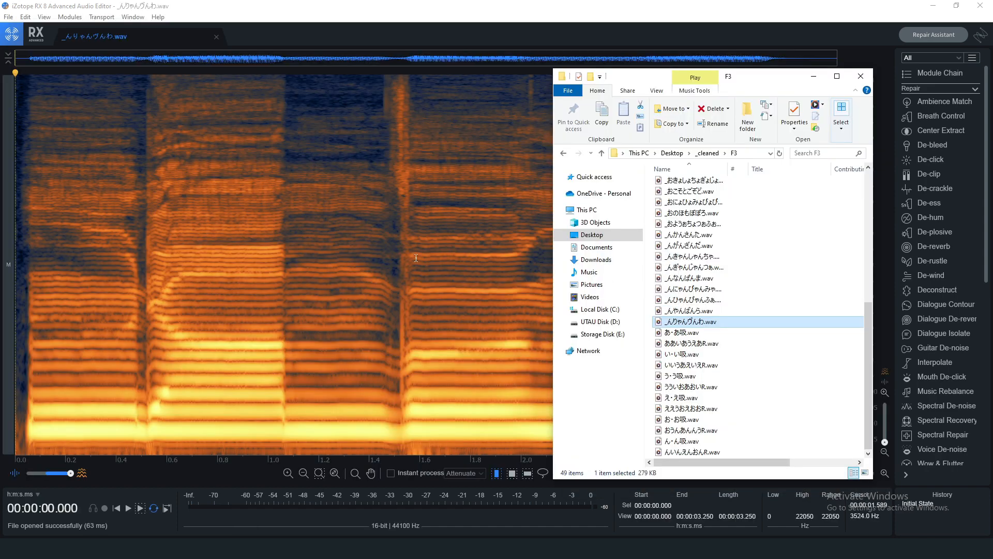
{"action": "left_click", "coordinate": [301, 236]}
{"action": "key", "text": "space"}
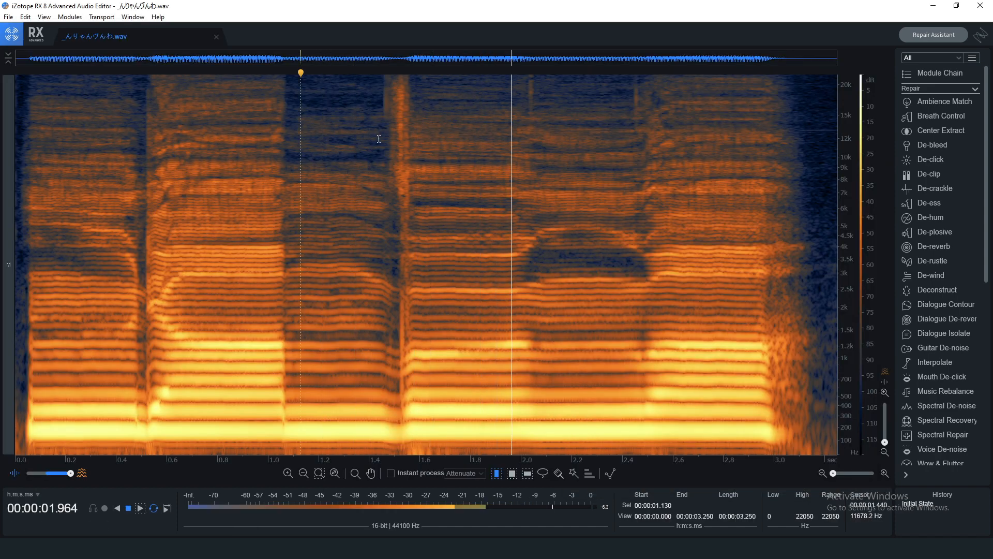
{"action": "left_click_drag", "start_coordinate": [373, 140], "coordinate": [427, 140]}
- Try Mouth De-click on the selected click and undo the render
{"action": "left_click", "coordinate": [952, 377]}
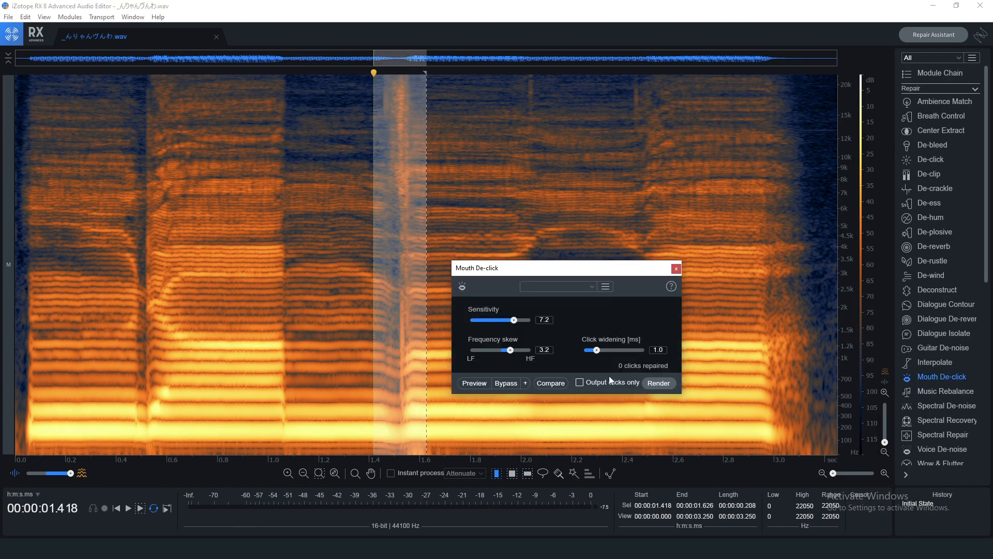
{"action": "left_click", "coordinate": [658, 383]}
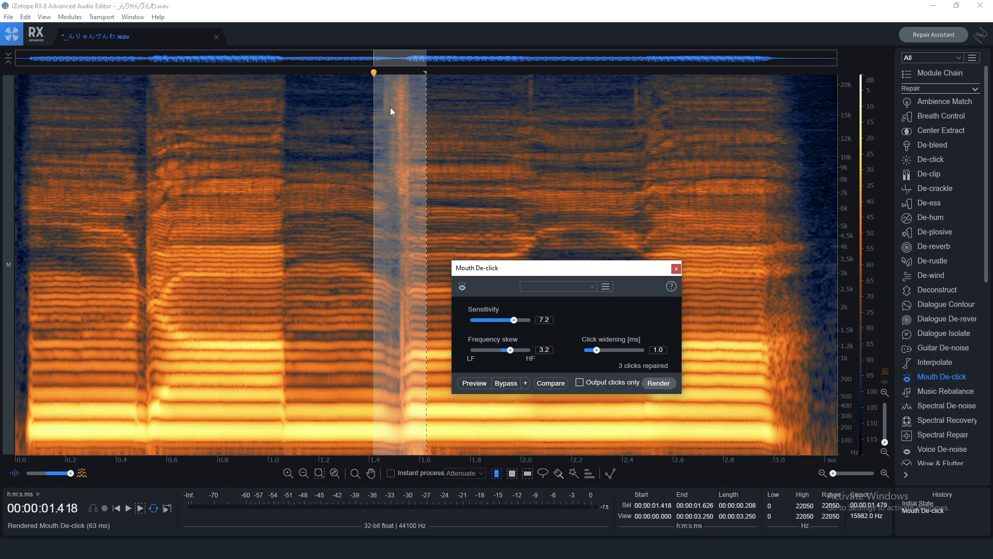
{"action": "key", "text": "ctrl+z"}
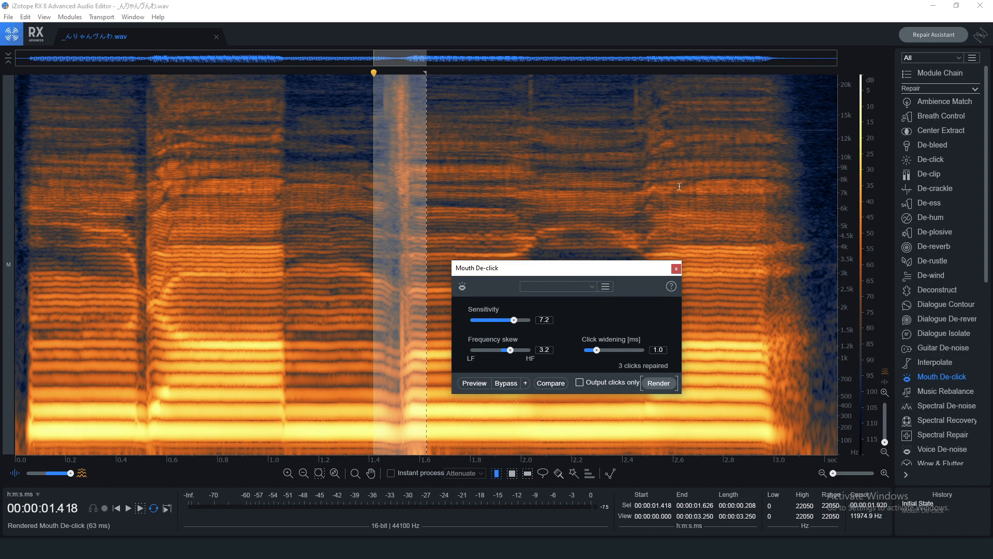
- Render the multi-band De-click with sensitivity 5.2 over the selected click
{"action": "left_click", "coordinate": [923, 167]}
{"action": "left_click_drag", "start_coordinate": [375, 61], "coordinate": [613, 121]}
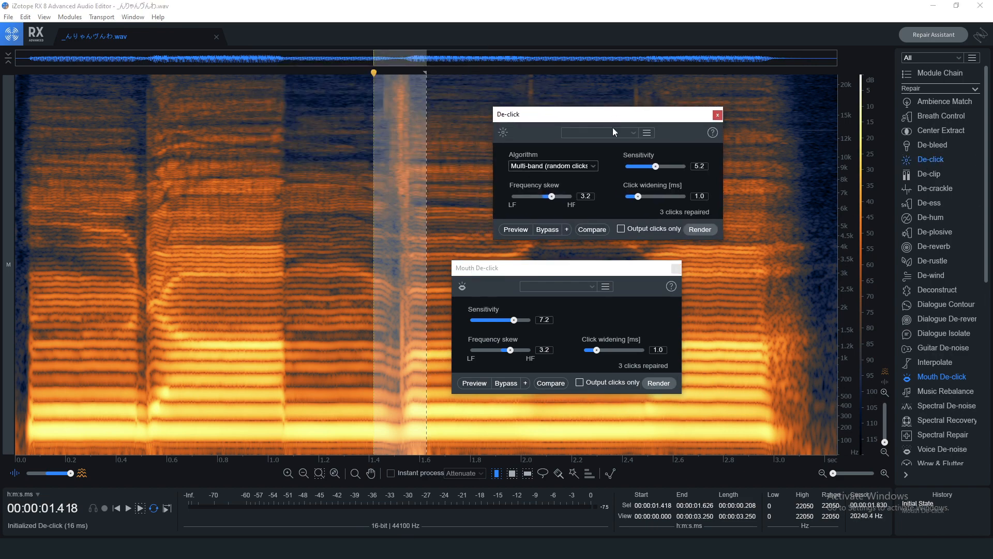
{"action": "left_click", "coordinate": [701, 229]}
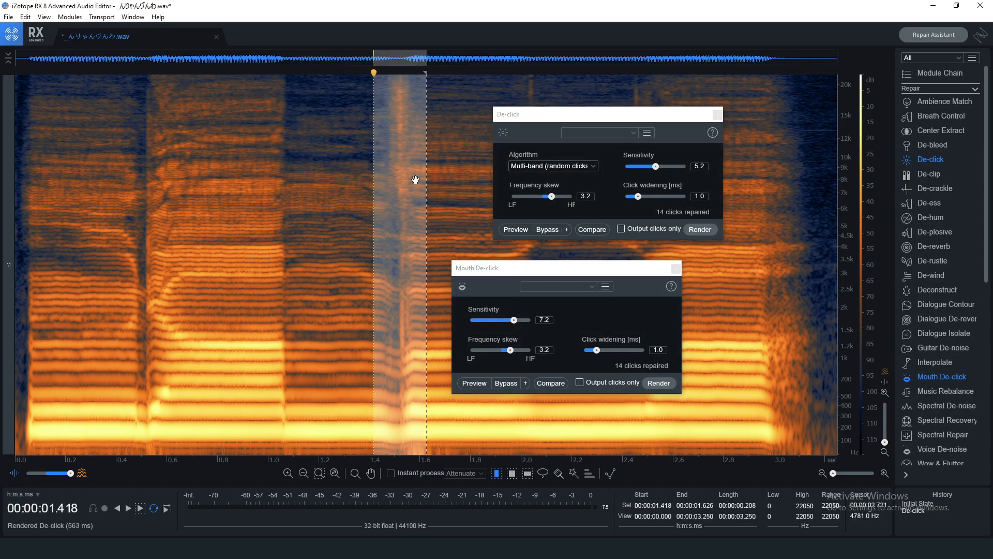
- Compare the recording with and without the De-click render by undoing and restoring it while playing the passage around the click
{"action": "key", "text": "ctrl+z"}
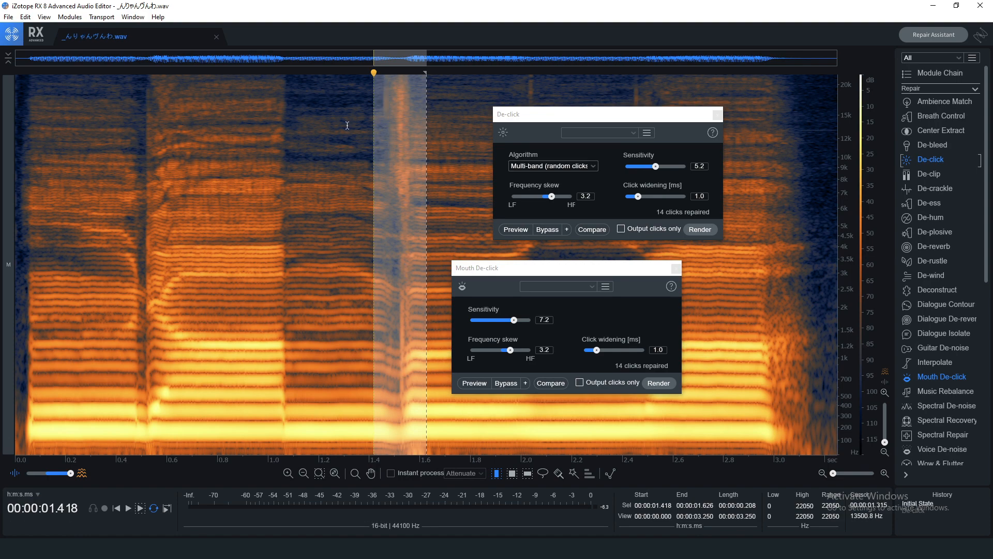
{"action": "left_click", "coordinate": [332, 115]}
{"action": "key", "text": "space"}
{"action": "key", "text": "space"}
{"action": "left_click_drag", "start_coordinate": [333, 115], "coordinate": [430, 125]}
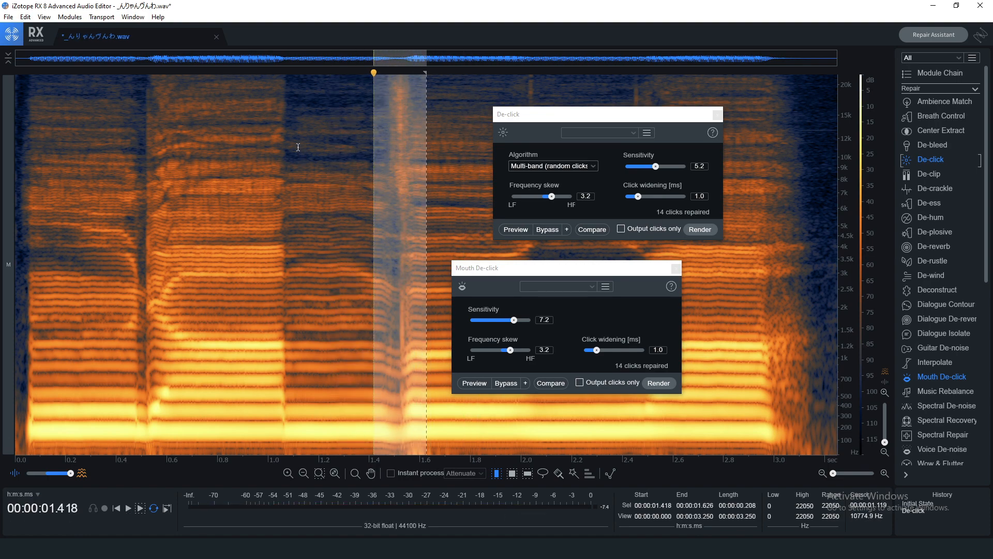
{"action": "left_click", "coordinate": [297, 146]}
{"action": "key", "text": "space"}
{"action": "key", "text": "space"}
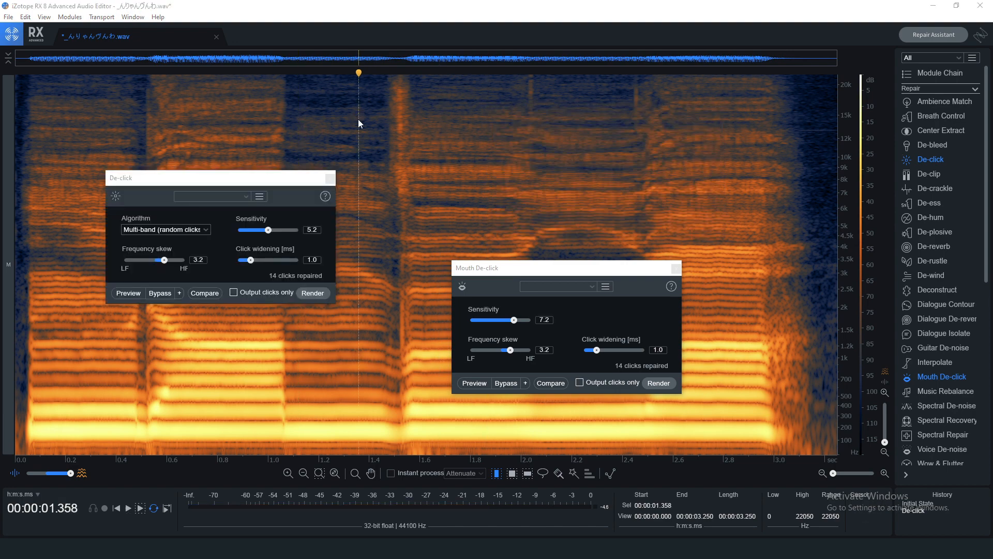
- Export the repaired recording as the 16-bit WAV nrya into the F3 folder and close the open file without saving
{"action": "key", "text": "ctrl+shift+e"}
{"action": "left_click", "coordinate": [558, 337]}
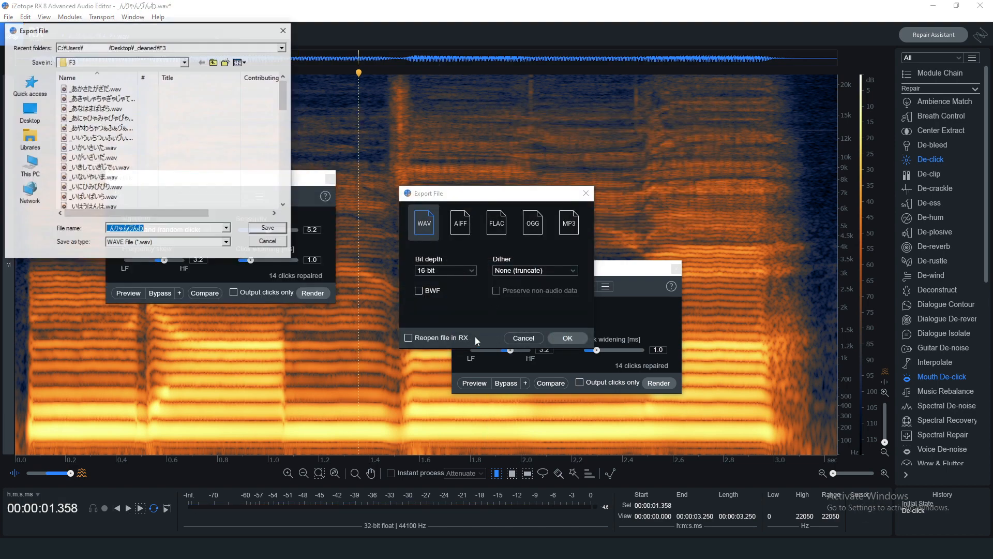
{"action": "left_click_drag", "start_coordinate": [147, 35], "coordinate": [370, 40]}
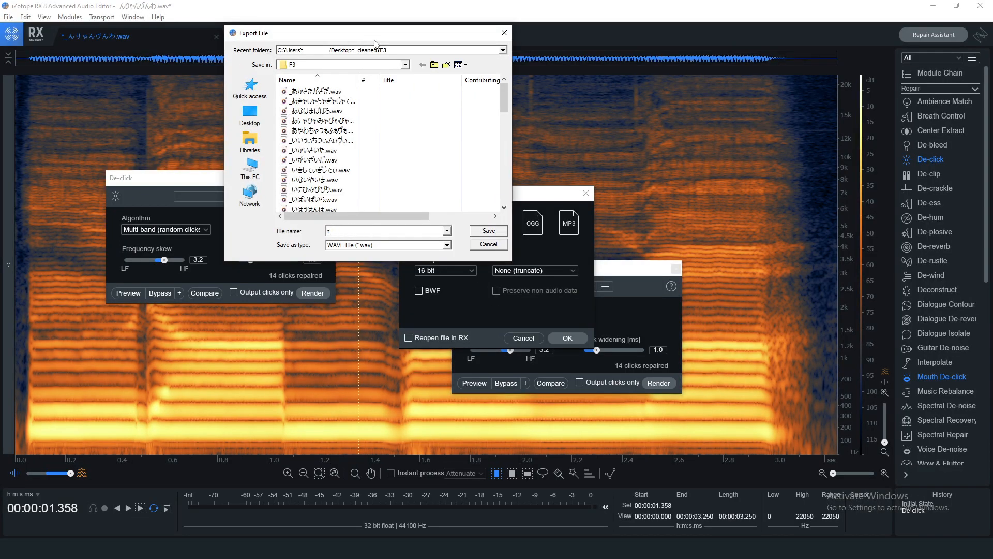
{"action": "key", "text": "Return"}
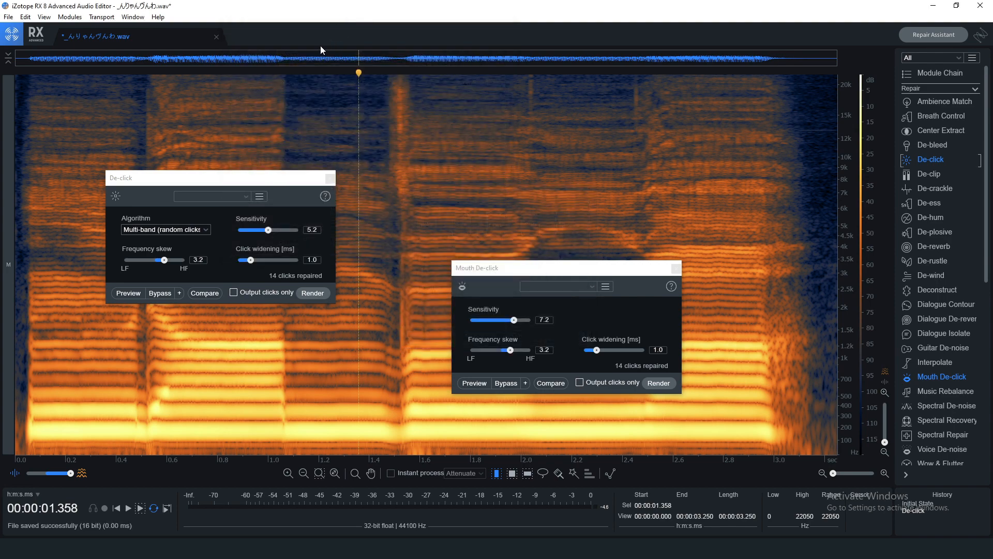
{"action": "left_click", "coordinate": [216, 37]}
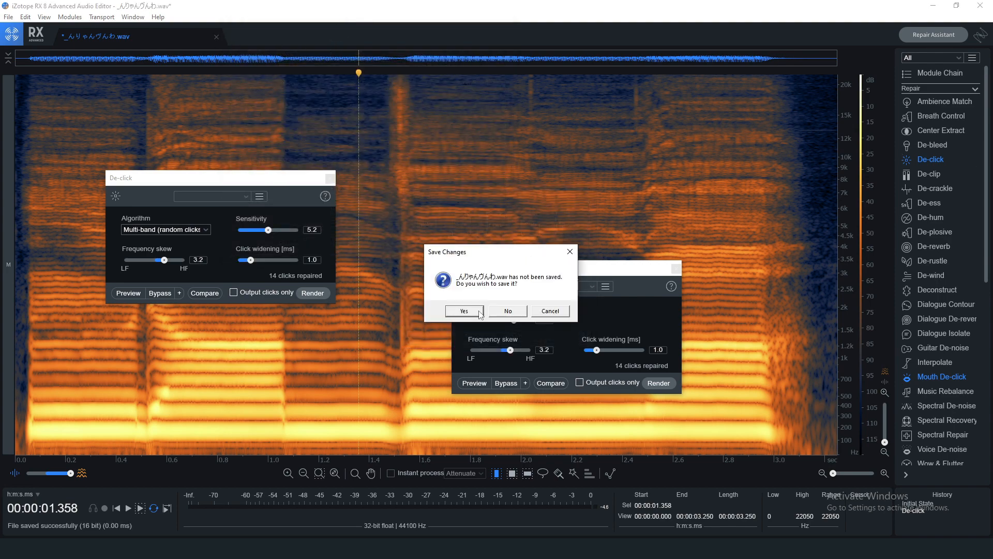
{"action": "left_click", "coordinate": [501, 313]}
- Switch to File Explorer, delete the original _んりゃんヴんわ.wav from the F3 folder and rename nrya.wav as _んりゃんヴんわ
{"action": "left_click", "coordinate": [235, 548]}
{"action": "left_click", "coordinate": [680, 314]}
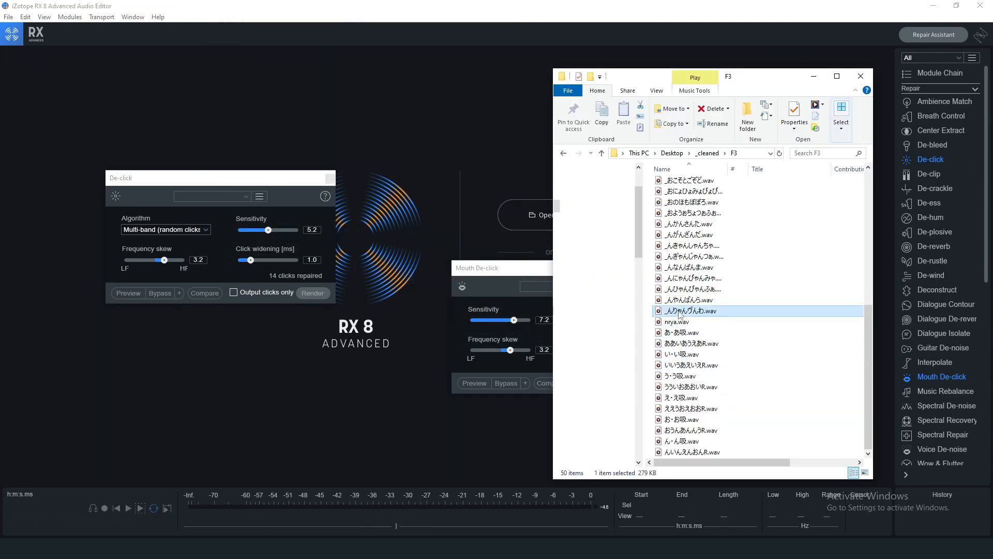
{"action": "left_click", "coordinate": [681, 312]}
{"action": "key", "text": "Escape"}
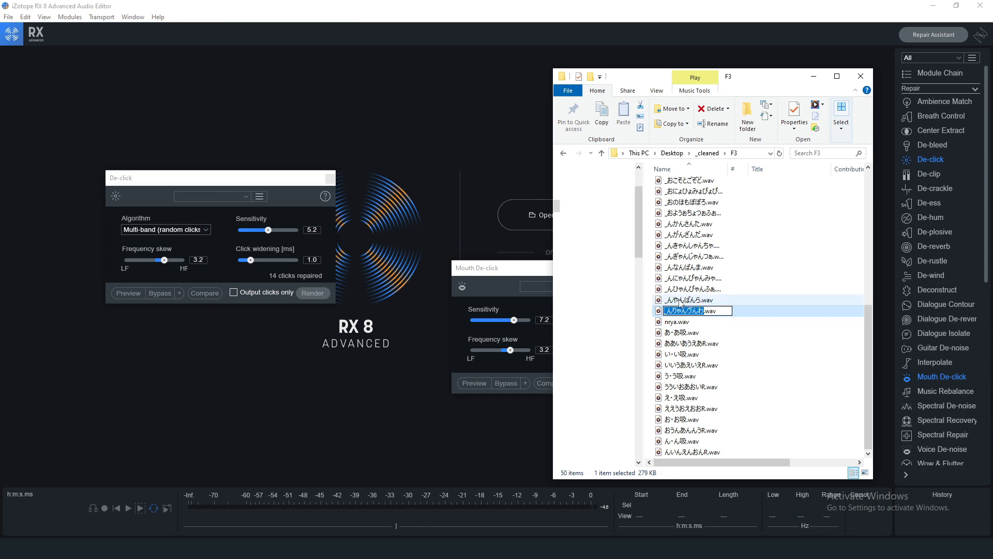
{"action": "key", "text": "Delete"}
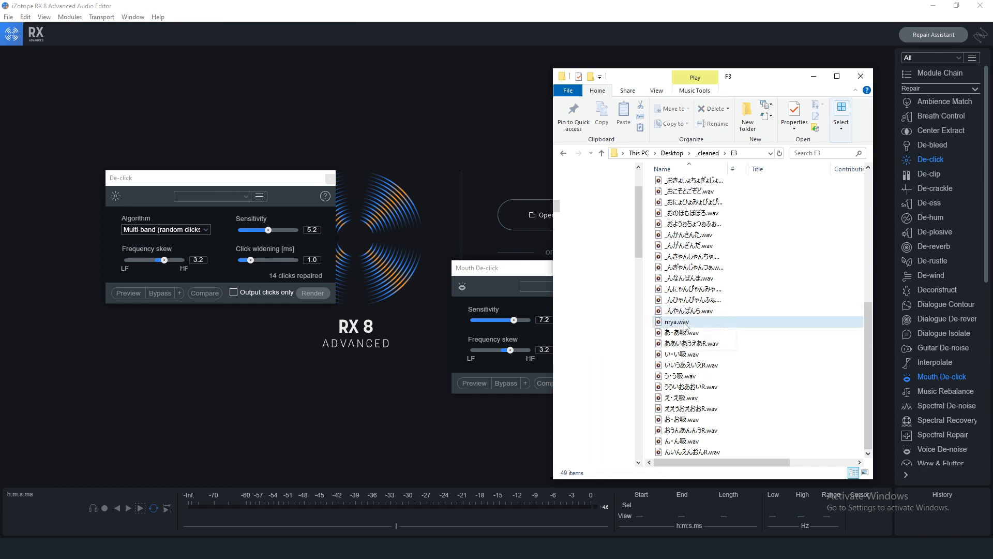
{"action": "left_click", "coordinate": [672, 323]}
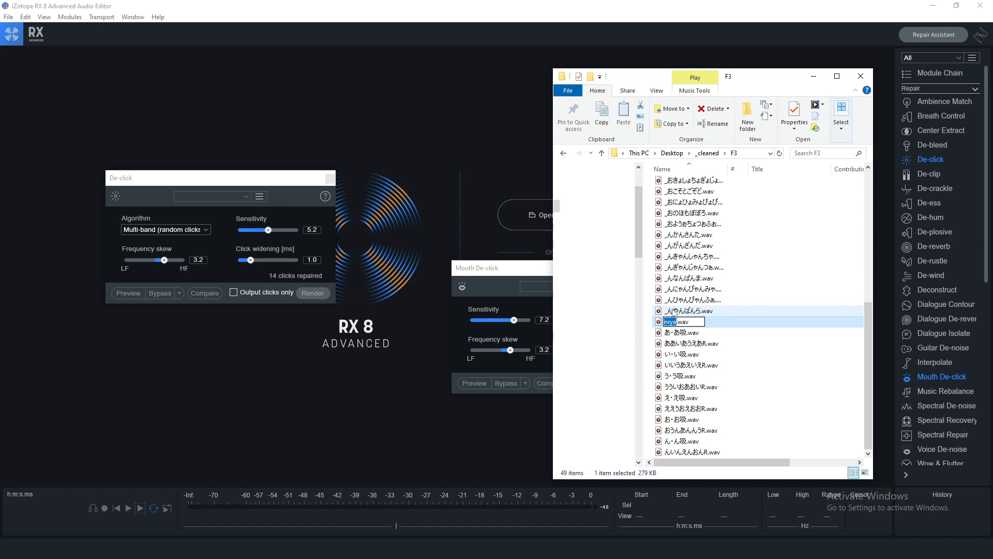
{"action": "left_click", "coordinate": [679, 314]}
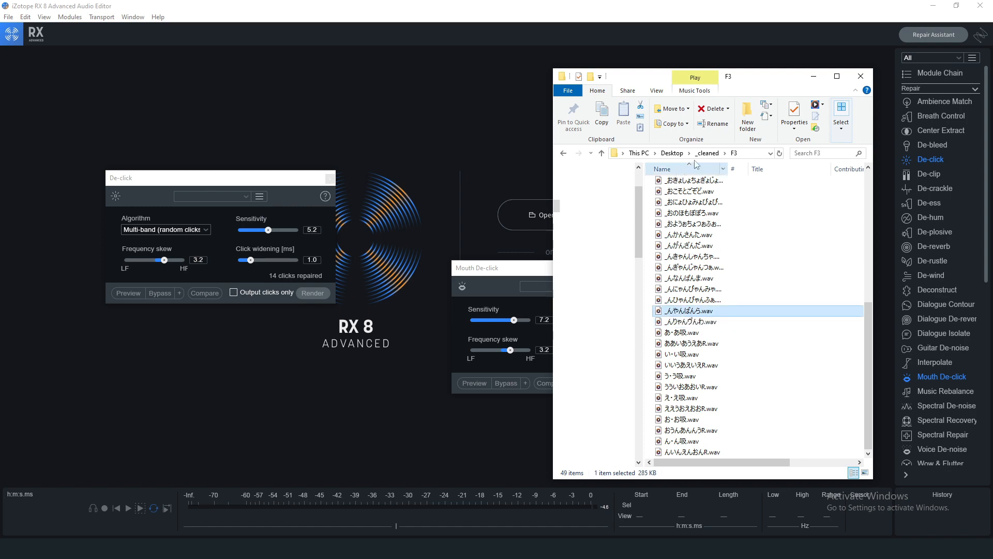
- Load _んにゃんぴゃんみゃ.wav from the _cleaned A2 folder into RX
{"action": "left_click", "coordinate": [707, 153]}
{"action": "double_click", "coordinate": [658, 186]}
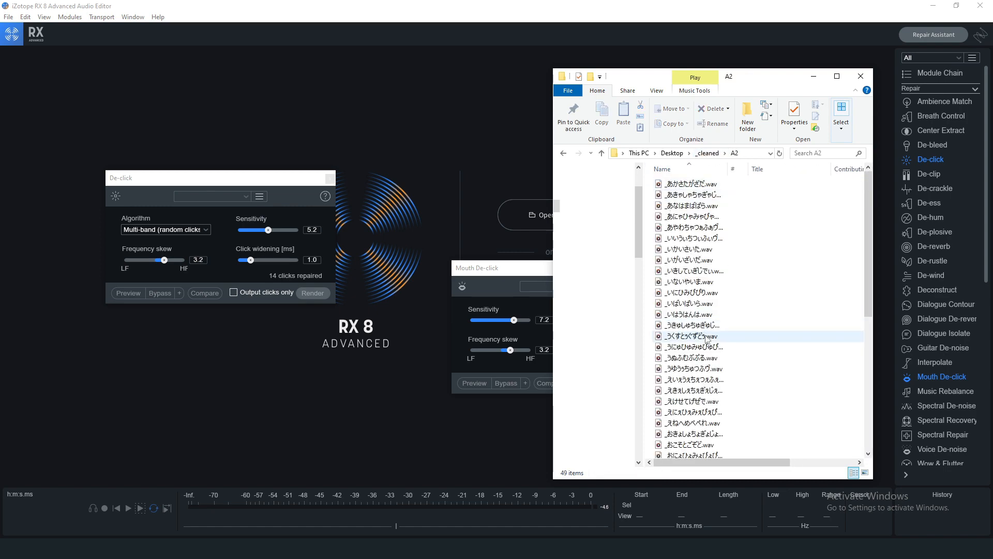
{"action": "scroll", "coordinate": [667, 331], "scroll_direction": "down", "scroll_amount": 8}
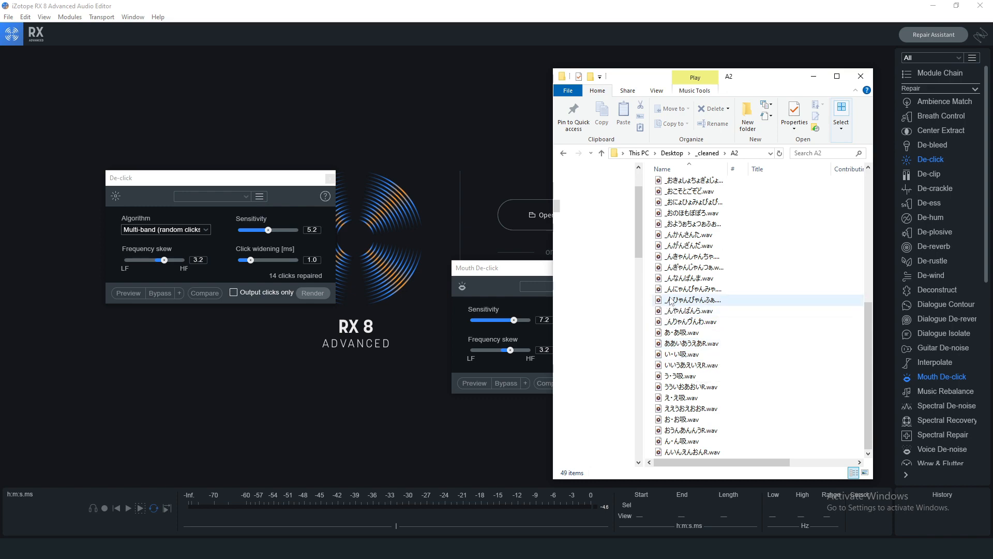
{"action": "left_click_drag", "start_coordinate": [688, 289], "coordinate": [548, 288]}
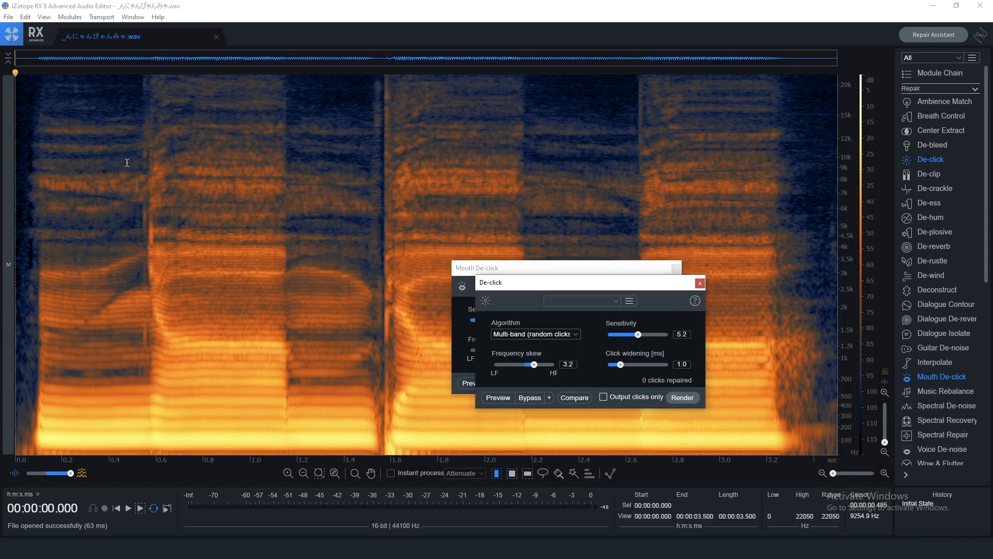
- Play the recording, select the click between 0.437 s and 0.693 s, and set Mouth De-click to sensitivity 6.7 and frequency skew -1.3
{"action": "left_click", "coordinate": [45, 161]}
{"action": "key", "text": "space"}
{"action": "left_click", "coordinate": [119, 163]}
{"action": "left_click_drag", "start_coordinate": [118, 164], "coordinate": [179, 164]}
{"action": "left_click_drag", "start_coordinate": [552, 287], "coordinate": [602, 173]}
{"action": "left_click_drag", "start_coordinate": [514, 319], "coordinate": [510, 320]}
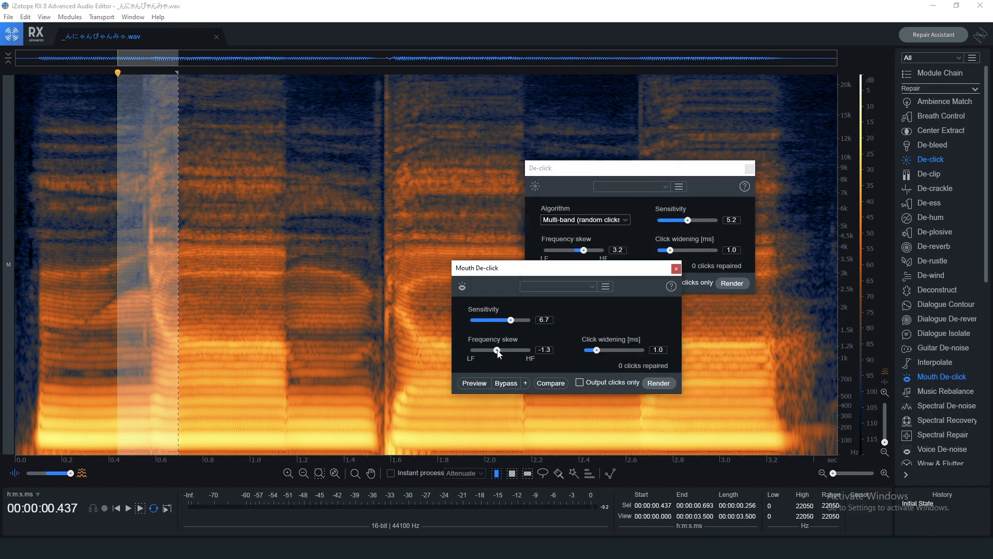
- Try Mouth De-click and multi-band De-click in turn on the selected click, undoing each render
{"action": "left_click", "coordinate": [658, 383]}
{"action": "left_click", "coordinate": [42, 174]}
{"action": "key", "text": "space"}
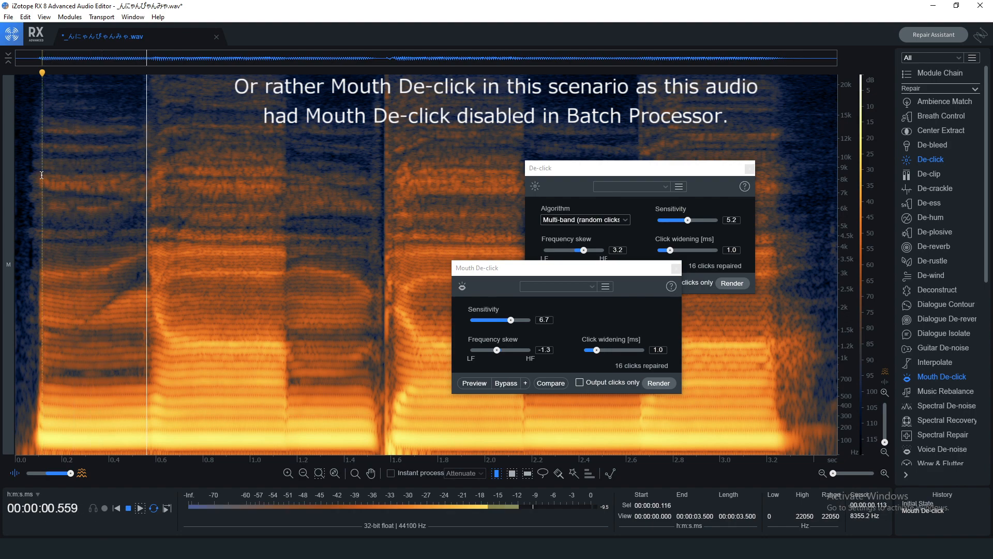
{"action": "key", "text": "space"}
{"action": "key", "text": "ctrl+z"}
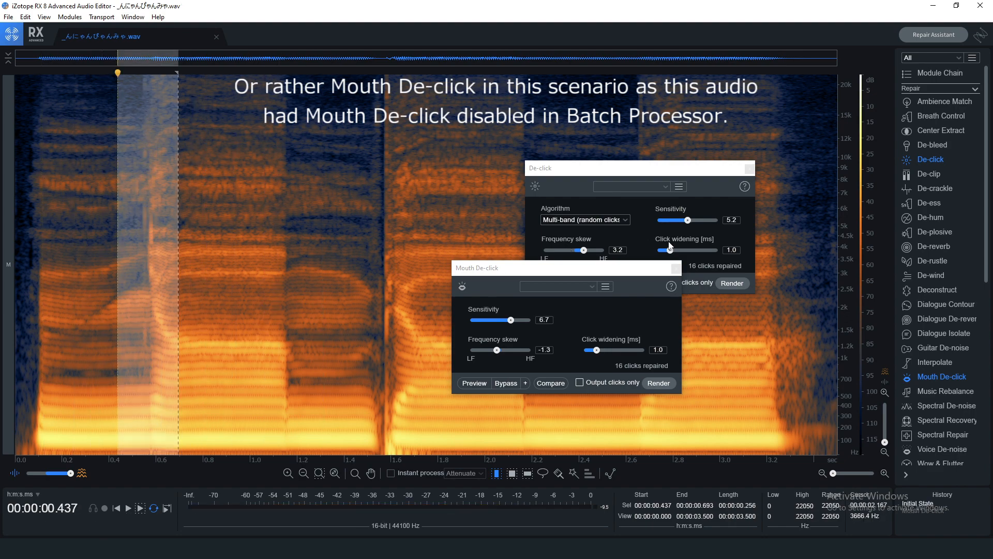
{"action": "left_click", "coordinate": [731, 283]}
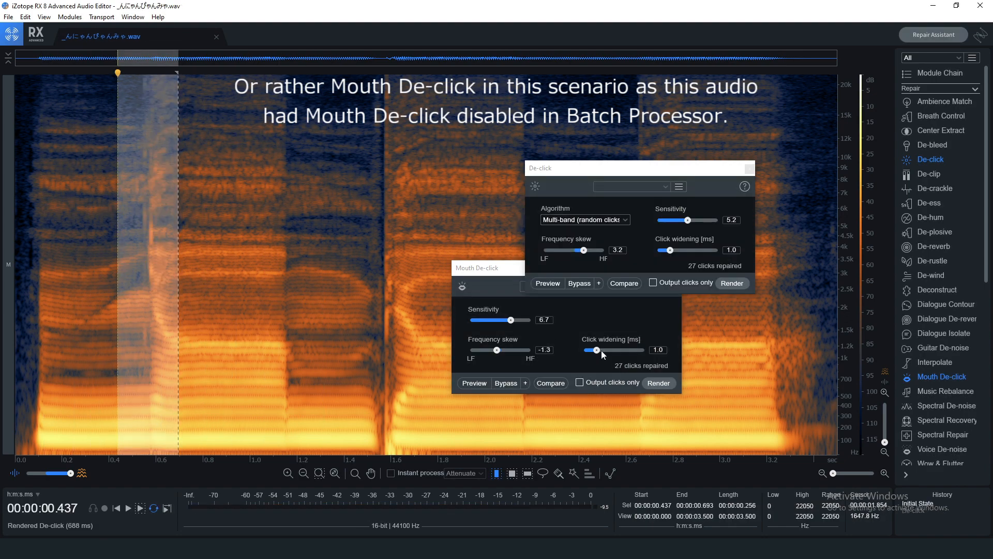
- Render Mouth De-click over the selected click, play the result from 0.221 s and close the De-click module
{"action": "left_click", "coordinate": [658, 383]}
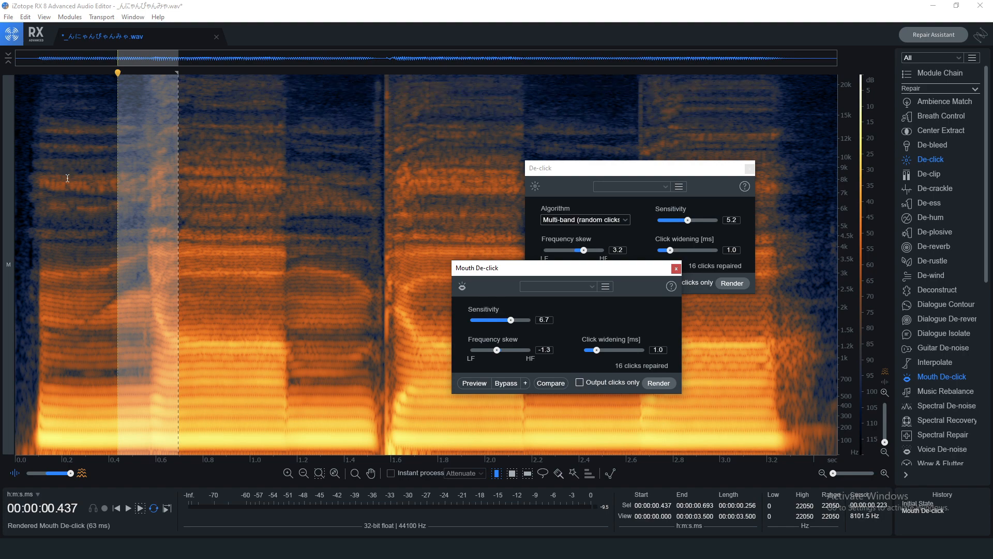
{"action": "left_click", "coordinate": [67, 177]}
{"action": "key", "text": "space"}
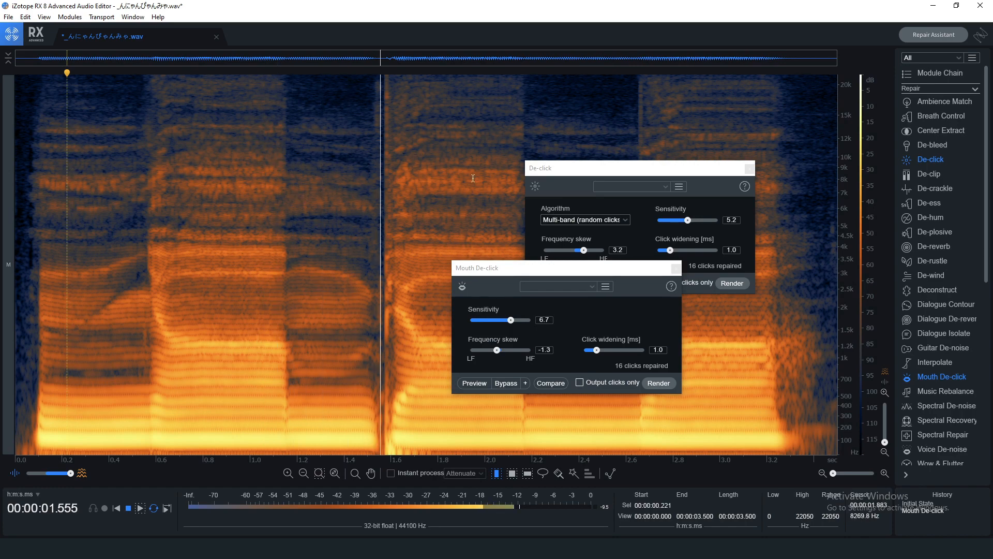
{"action": "left_click", "coordinate": [749, 168]}
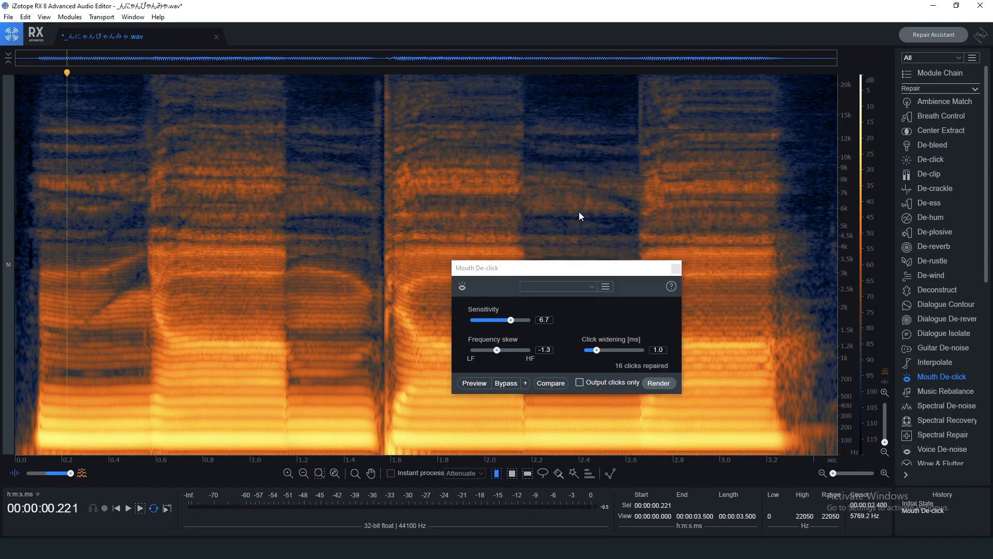
- Export the repaired A2 recording as the 16-bit WAV nnya into the A2 folder and close the open file without saving
{"action": "left_click", "coordinate": [212, 130]}
{"action": "key", "text": "ctrl+e"}
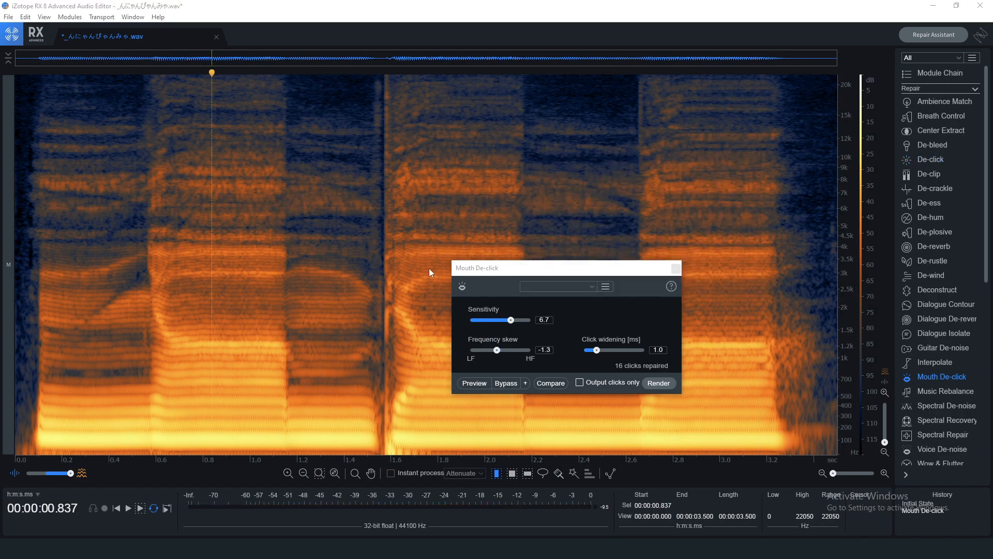
{"action": "left_click", "coordinate": [564, 339]}
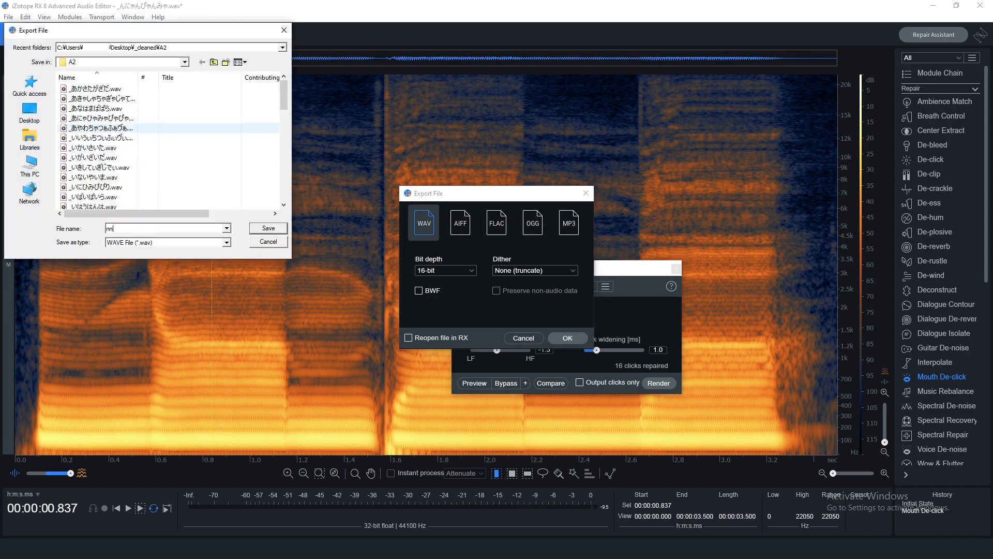
{"action": "key", "text": "Return"}
{"action": "left_click", "coordinate": [216, 38]}
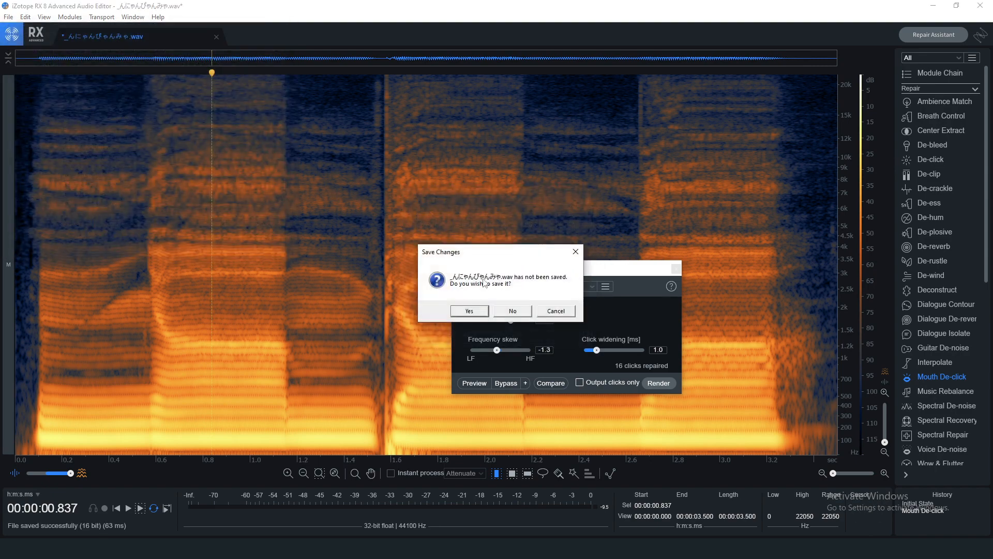
{"action": "left_click", "coordinate": [514, 311]}
- Switch to File Explorer, delete the original _んにゃんぴゃんみゃ.wav from the A2 folder and rename nnya.wav as _んにゃんぴゃんみゃ
{"action": "mouse_move", "coordinate": [262, 548]}
{"action": "left_click", "coordinate": [237, 507]}
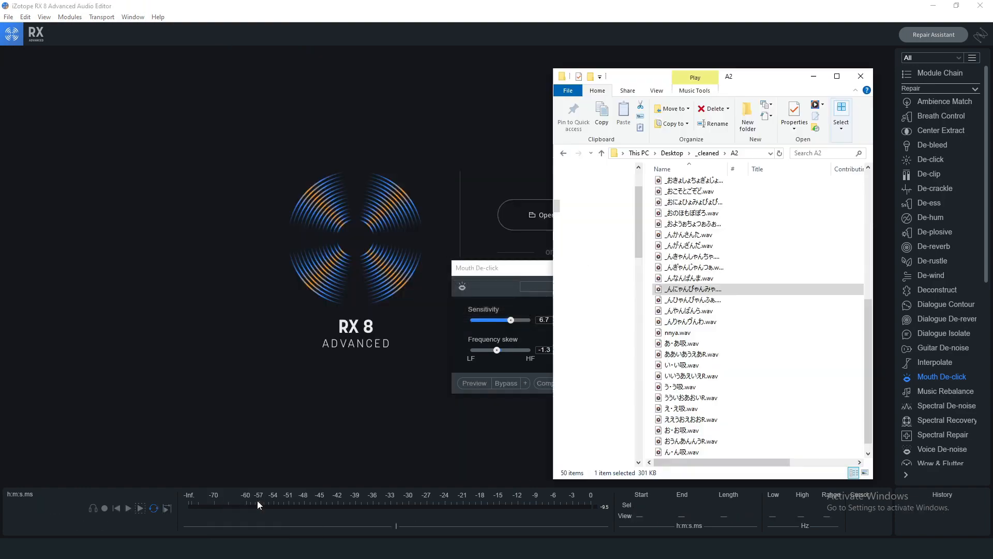
{"action": "key", "text": "Delete"}
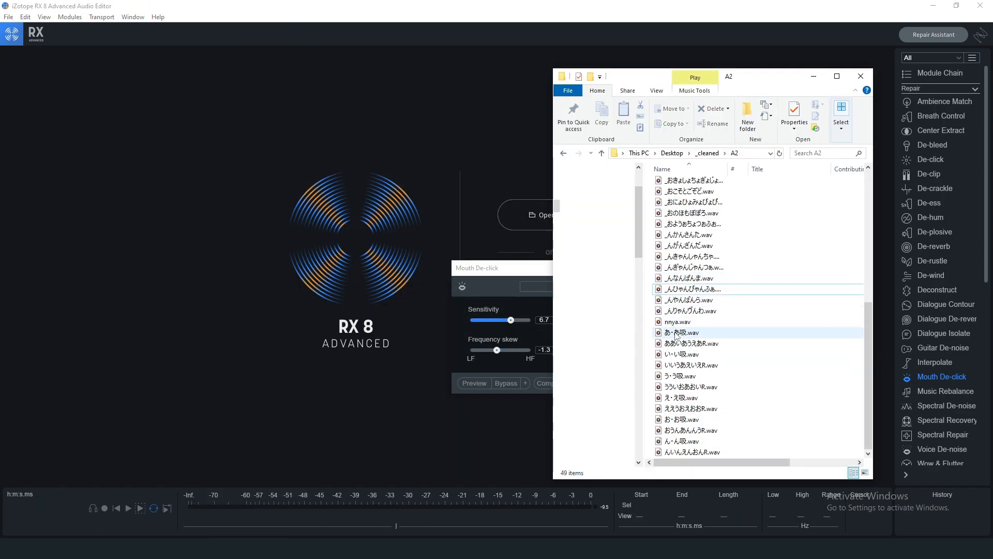
{"action": "left_click", "coordinate": [673, 325]}
{"action": "key", "text": "F2"}
{"action": "type", "text": "_んにゃんぴゃんみゃ"}
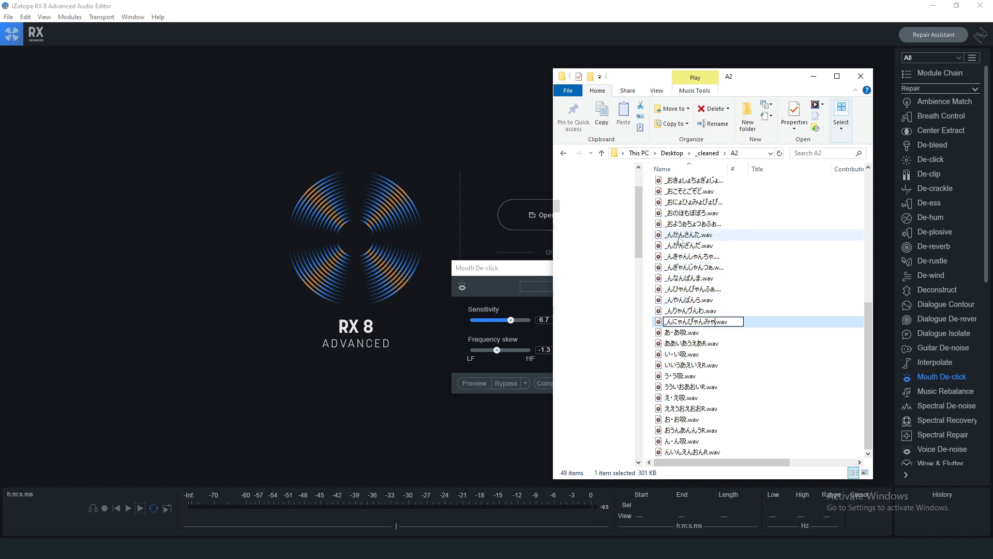
- Load _おようぉちょつぉふぉヴぉ.wav from the A2 folder into RX and play it from 0.289 s
{"action": "left_click", "coordinate": [676, 218]}
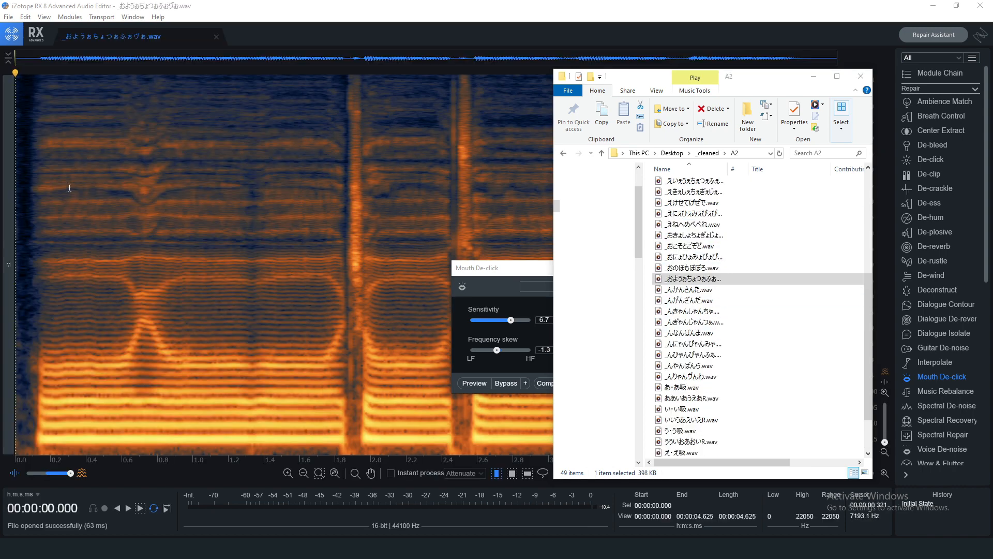
{"action": "left_click", "coordinate": [66, 185]}
{"action": "key", "text": "space"}
- Render Mouth De-click over the passage between 2.400 s and 2.533 s and play the result from 1.703 s
{"action": "left_click_drag", "start_coordinate": [526, 267], "coordinate": [591, 299]}
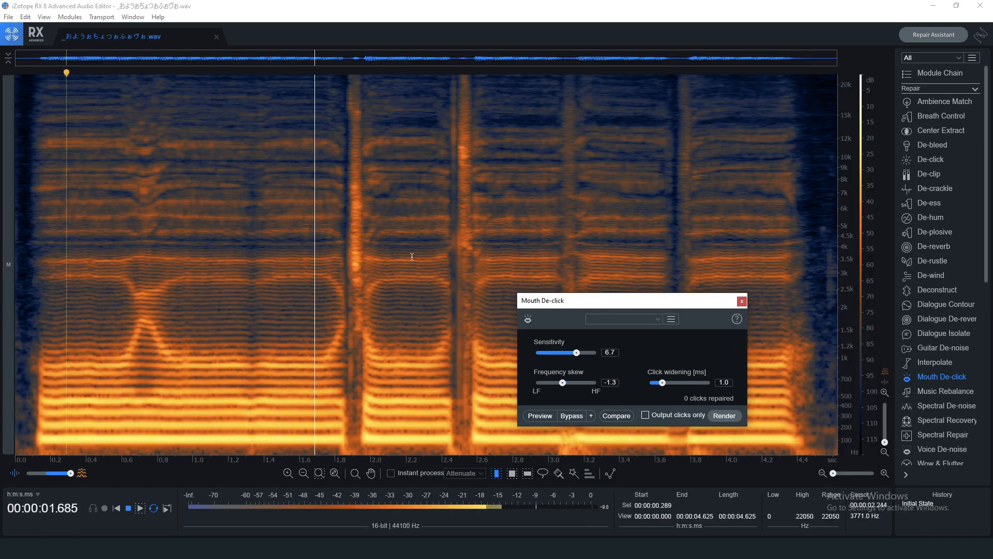
{"action": "left_click_drag", "start_coordinate": [442, 266], "coordinate": [466, 244]}
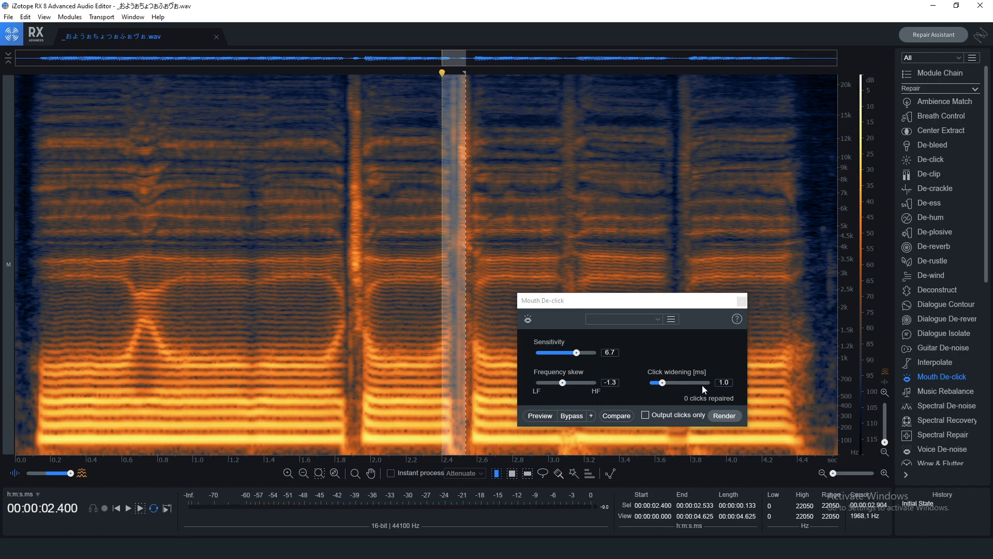
{"action": "left_click", "coordinate": [724, 415]}
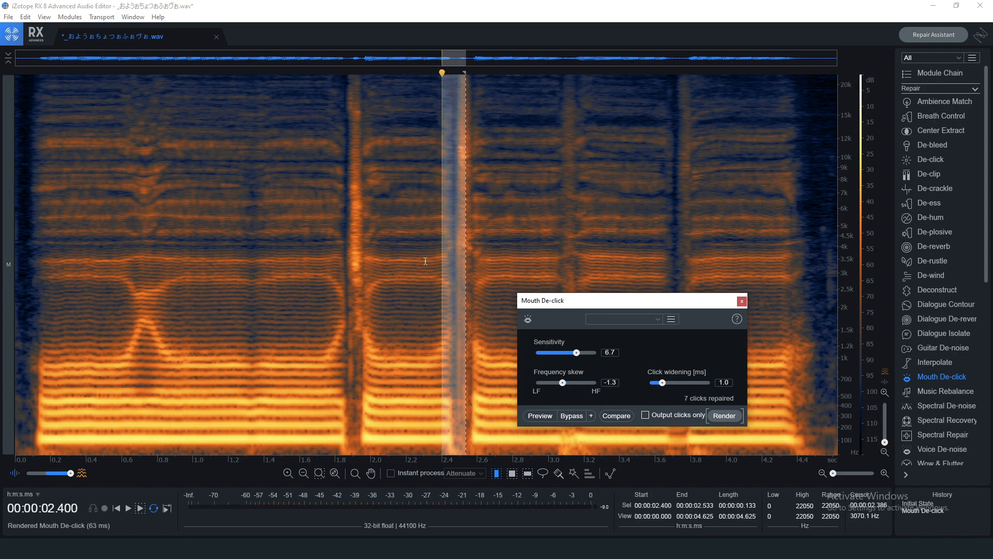
{"action": "left_click", "coordinate": [318, 203]}
{"action": "key", "text": "space"}
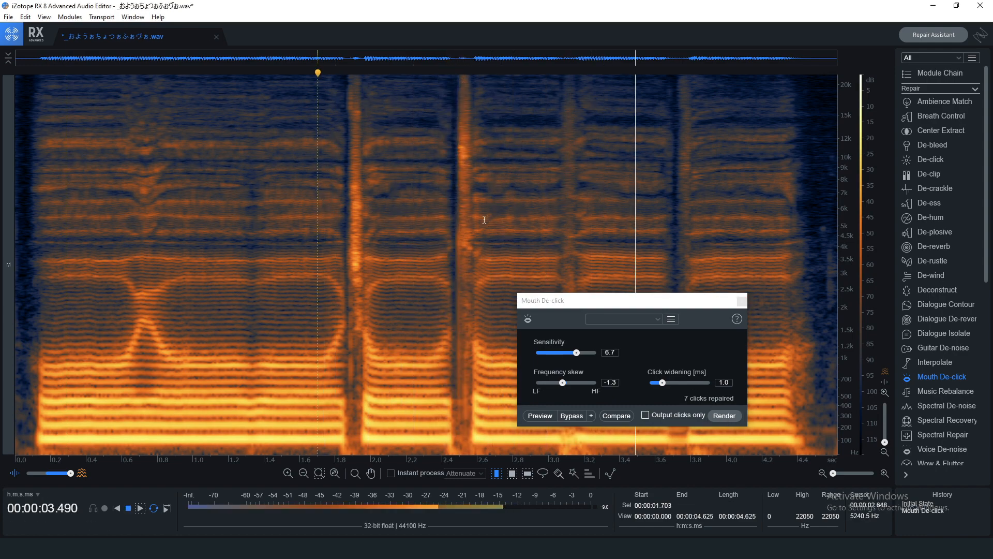
- Try Mouth De-click on the passage between 2.554 s and 2.641 s, play it and undo the render
{"action": "left_click_drag", "start_coordinate": [464, 211], "coordinate": [488, 217]}
{"action": "left_click", "coordinate": [724, 416]}
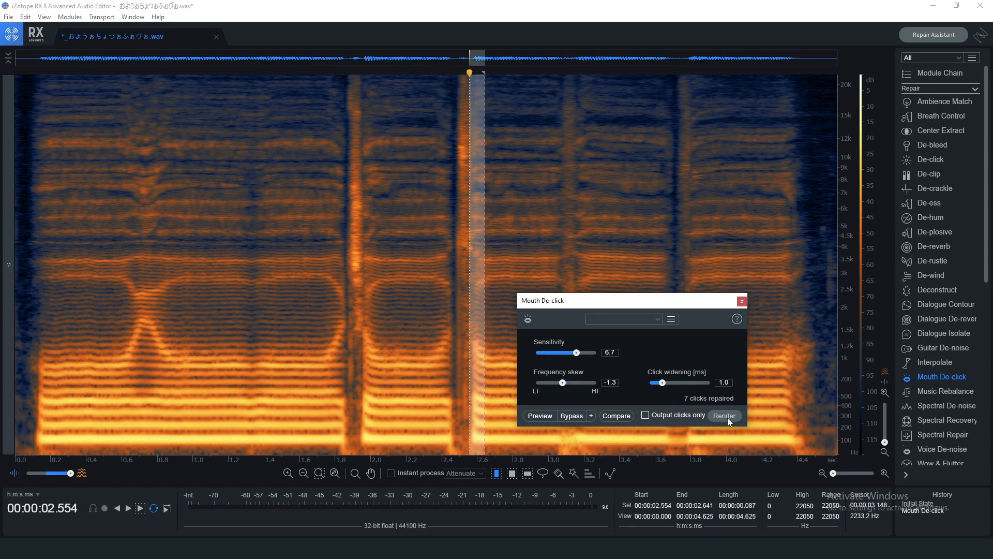
{"action": "left_click", "coordinate": [424, 190]}
{"action": "key", "text": "space"}
{"action": "key", "text": "ctrl+z"}
- Try Mouth De-click at frequency skew 1.6 on the passage between 2.427 s and 2.659 s, repeat it at sensitivity 7.2 and play it
{"action": "left_click_drag", "start_coordinate": [446, 224], "coordinate": [487, 237]}
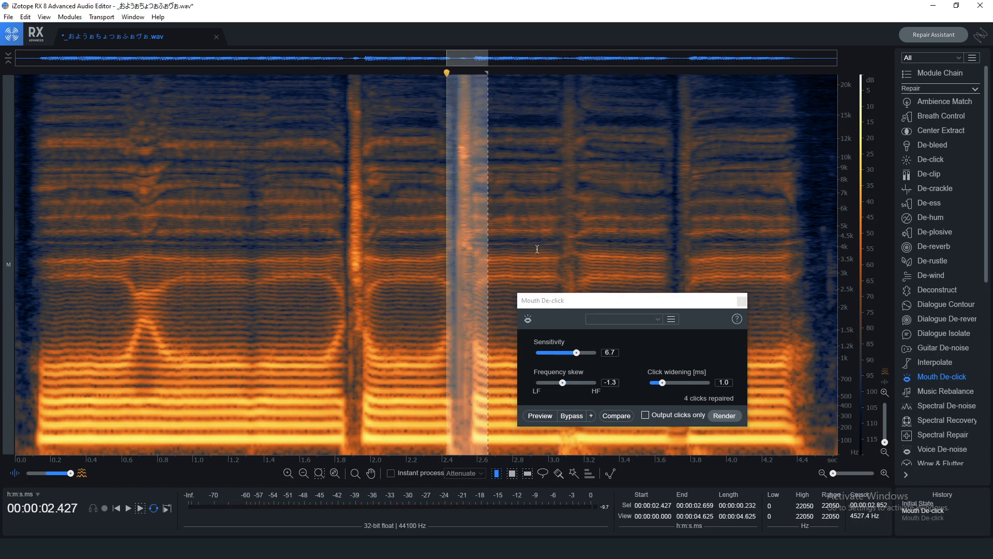
{"action": "left_click_drag", "start_coordinate": [561, 388], "coordinate": [571, 388]}
{"action": "left_click", "coordinate": [717, 416]}
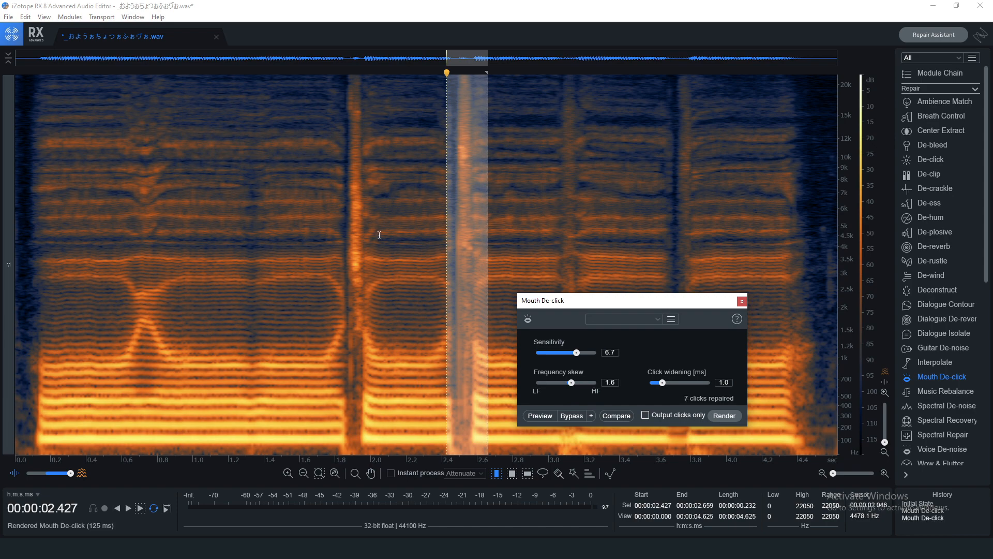
{"action": "left_click", "coordinate": [579, 356]}
{"action": "left_click", "coordinate": [724, 416]}
{"action": "left_click", "coordinate": [395, 202]}
{"action": "key", "text": "space"}
- Render De-click at sensitivity 5.2 and frequency skew 3.2 between 2.427 s and 2.659 s and play the result from 2.019 s
{"action": "left_click_drag", "start_coordinate": [488, 239], "coordinate": [447, 239]}
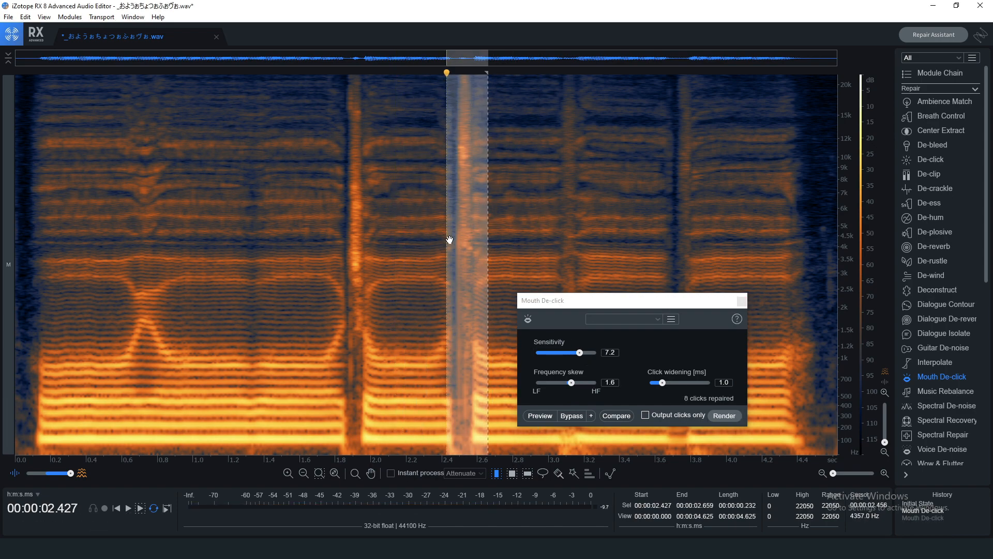
{"action": "left_click", "coordinate": [923, 160]}
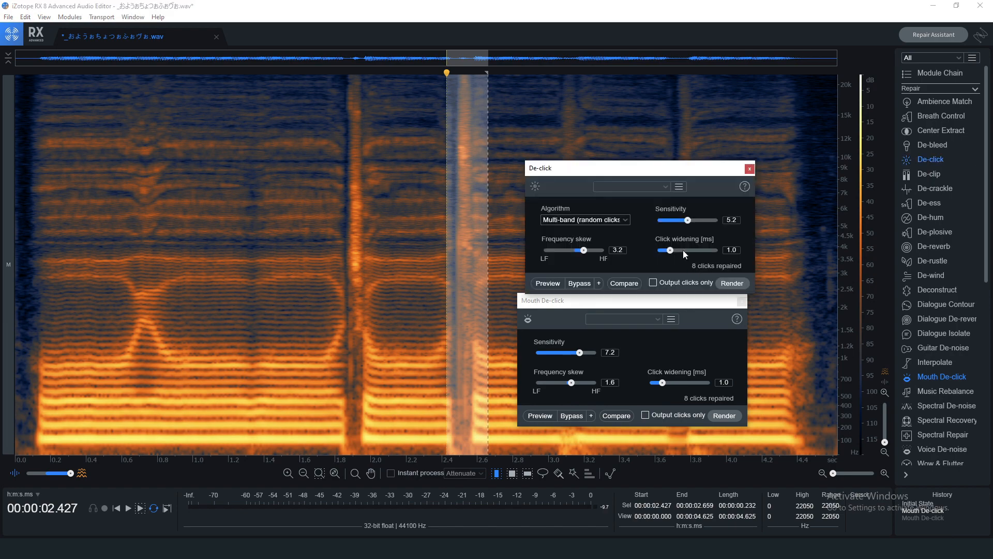
{"action": "left_click", "coordinate": [731, 283]}
{"action": "left_click", "coordinate": [374, 176]}
{"action": "key", "text": "space"}
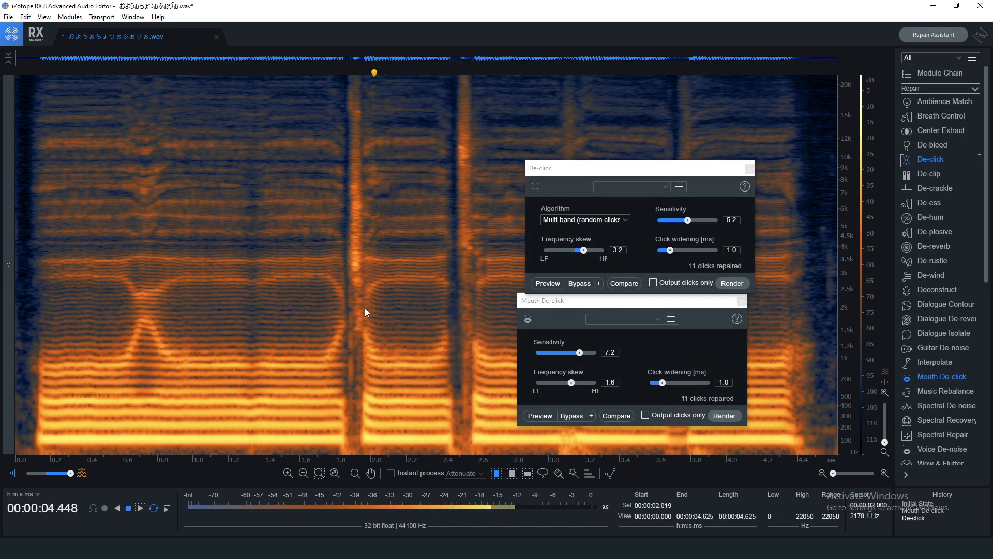
- Play the earlier section, try Mouth De-click on the passage between 1.800 s and 1.923 s and undo the render
{"action": "left_click", "coordinate": [290, 308]}
{"action": "key", "text": "space"}
{"action": "left_click_drag", "start_coordinate": [335, 305], "coordinate": [357, 293]}
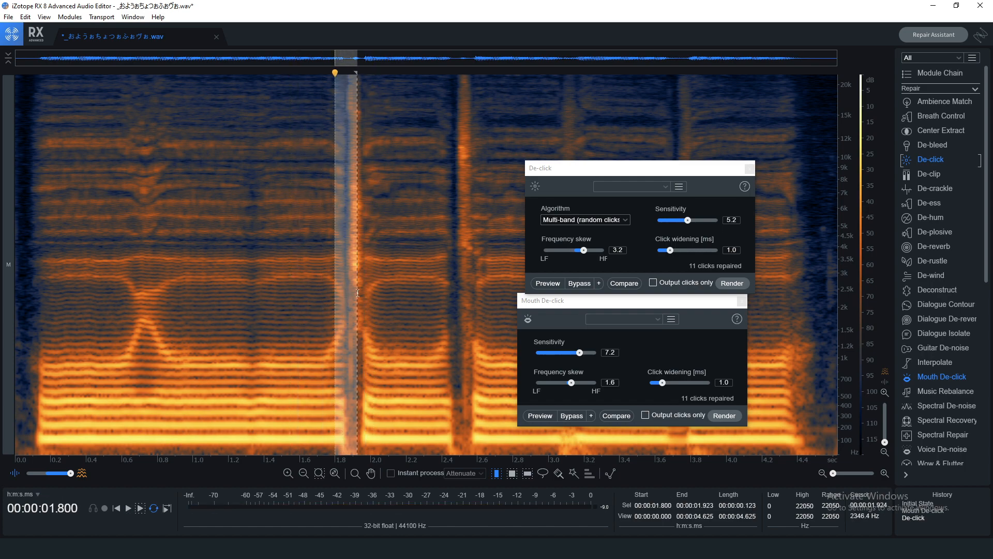
{"action": "left_click", "coordinate": [721, 421]}
{"action": "key", "text": "ctrl+z"}
{"action": "left_click_drag", "start_coordinate": [336, 346], "coordinate": [336, 339]}
{"action": "left_click", "coordinate": [355, 331]}
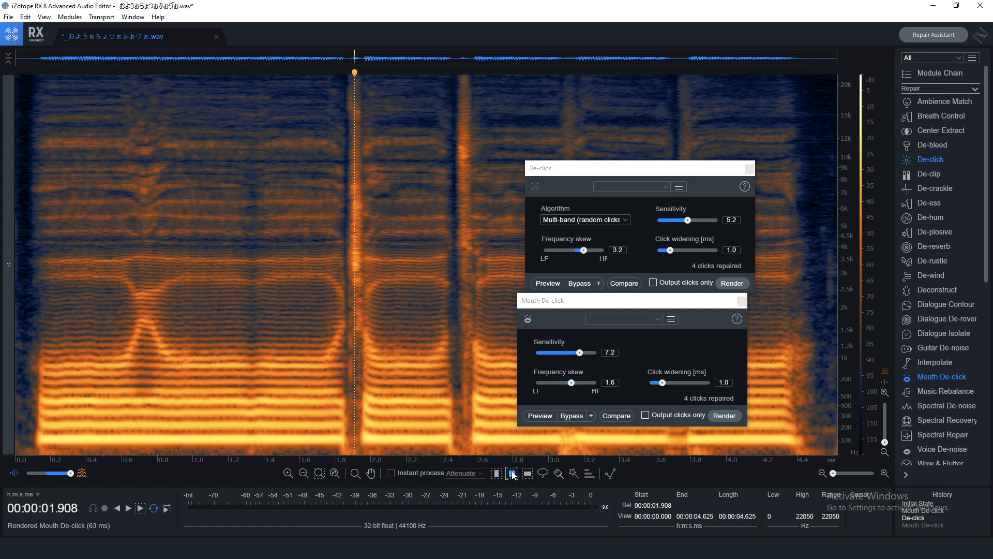
- Render De-click on a time-frequency selection from 1.800 s to 1.914 s, about 421 to 3835 Hz, and play the result from 1.363 s
{"action": "left_click_drag", "start_coordinate": [335, 251], "coordinate": [355, 385]}
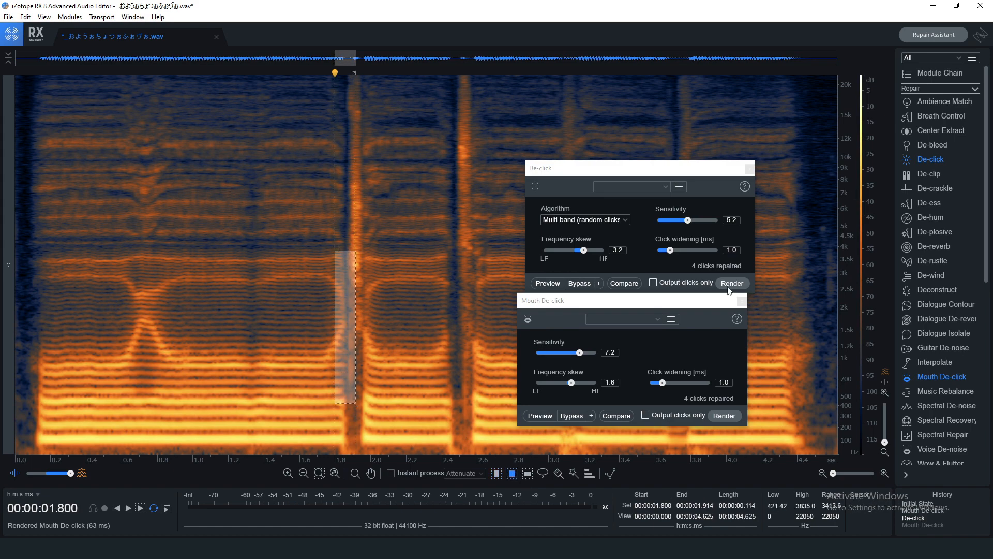
{"action": "left_click", "coordinate": [730, 286]}
{"action": "left_click", "coordinate": [257, 240]}
{"action": "key", "text": "space"}
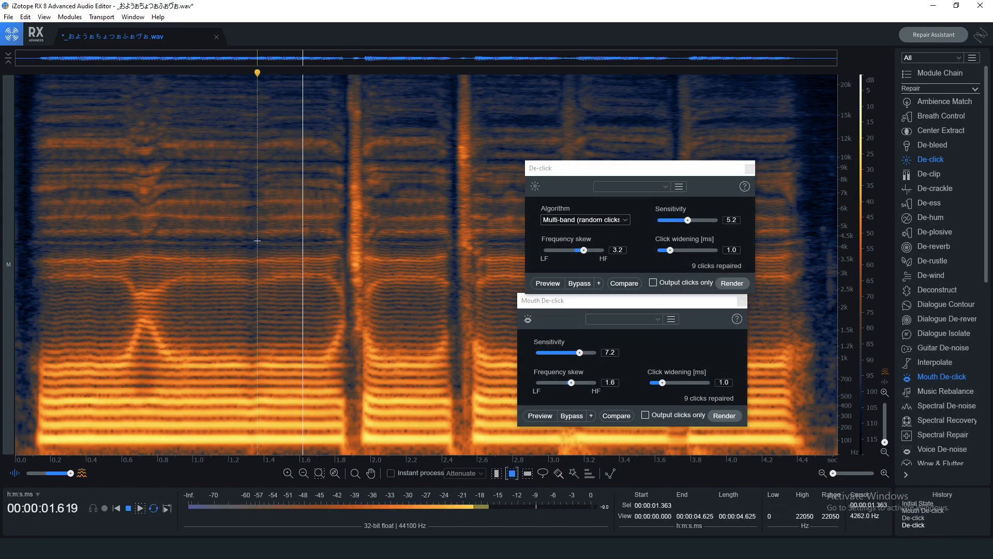
{"action": "key", "text": "space"}
{"action": "left_click", "coordinate": [331, 147]}
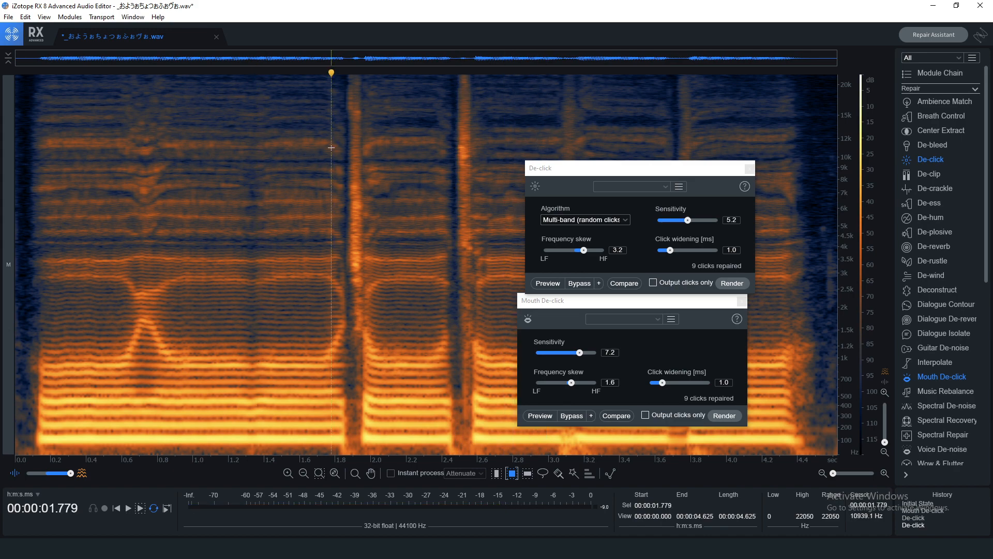
- Export the repaired recording to the A2 folder as a 16-bit WAV named oyo and close the file without saving it
{"action": "key", "text": "ctrl+shift+e"}
{"action": "left_click", "coordinate": [568, 338]}
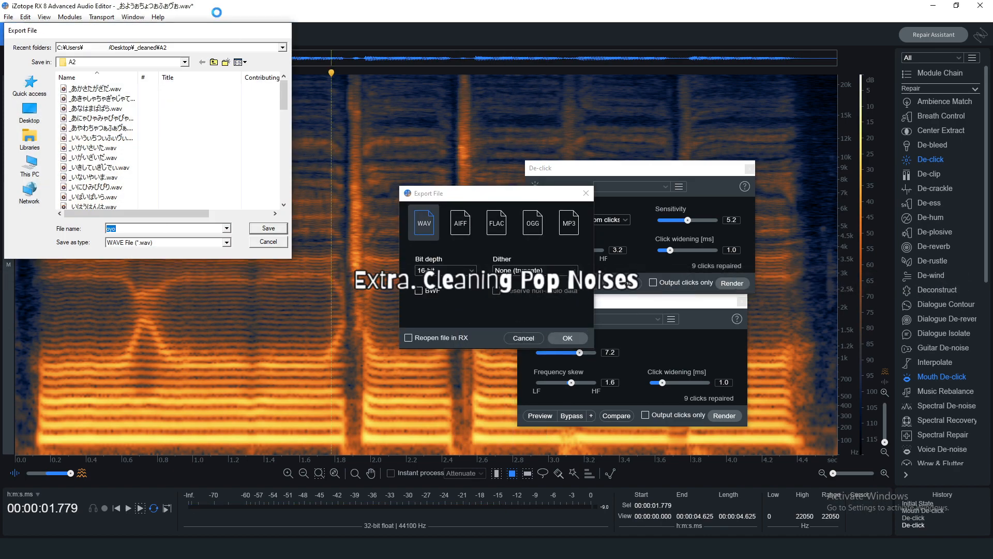
{"action": "key", "text": "Return"}
{"action": "left_click", "coordinate": [217, 36]}
{"action": "left_click", "coordinate": [519, 311]}
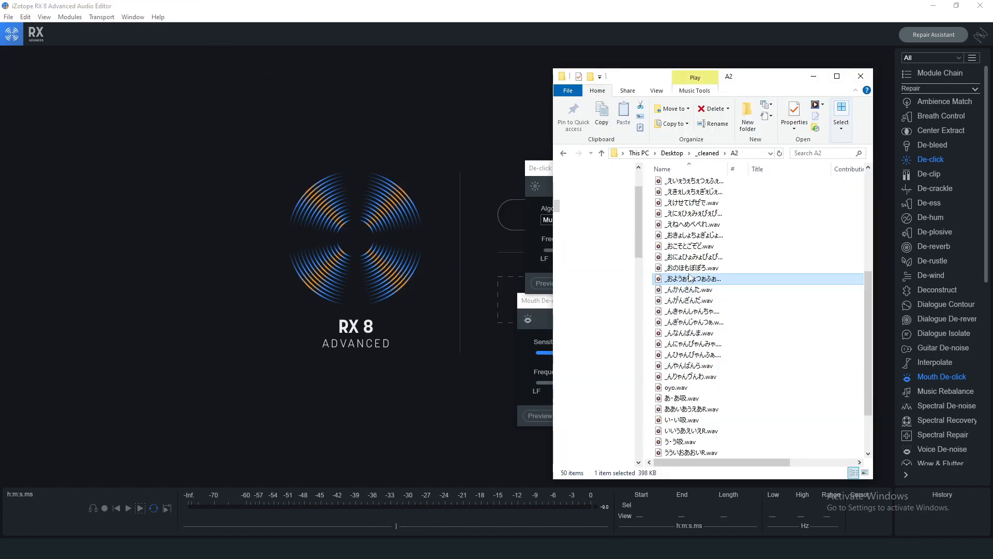
- Delete the original _おようぉちょつぉふぉヴぉ.wav from the A2 folder in File Explorer and rename oyo.wav as _おようぉちょつぉふぉヴぉ
{"action": "left_click", "coordinate": [673, 381]}
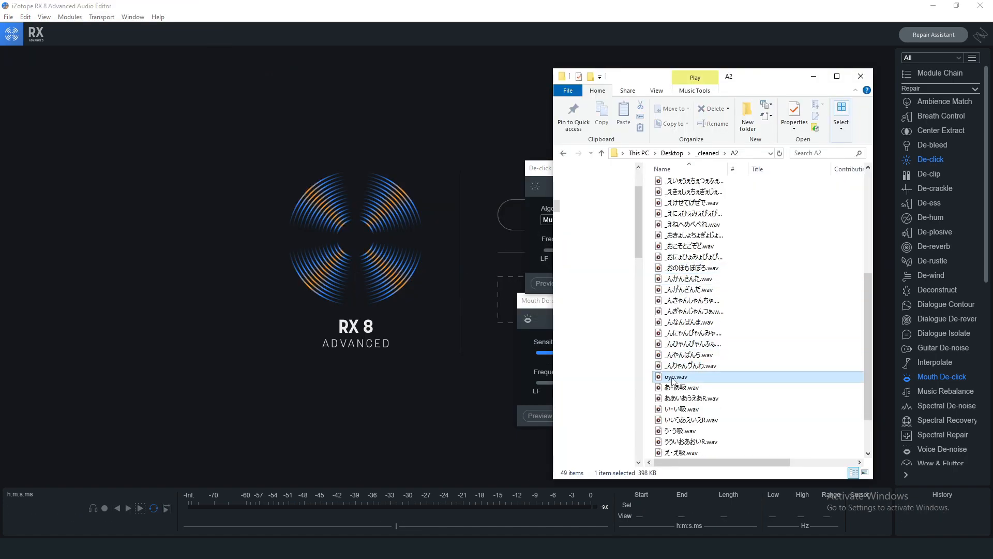
{"action": "key", "text": "F2"}
{"action": "key", "text": "ctrl+v"}
{"action": "left_click", "coordinate": [685, 313]}
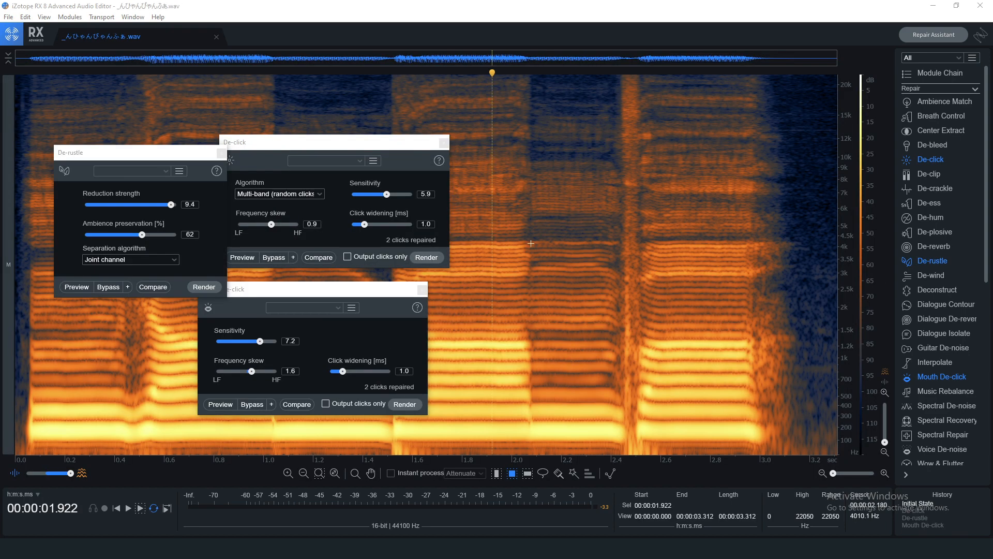
- Play _んひゃんぴゃんふぁ.wav from 1.911 s, render De-rustle below about 172 Hz between 2.447 s and 2.644 s, and play the result
{"action": "left_click", "coordinate": [490, 241]}
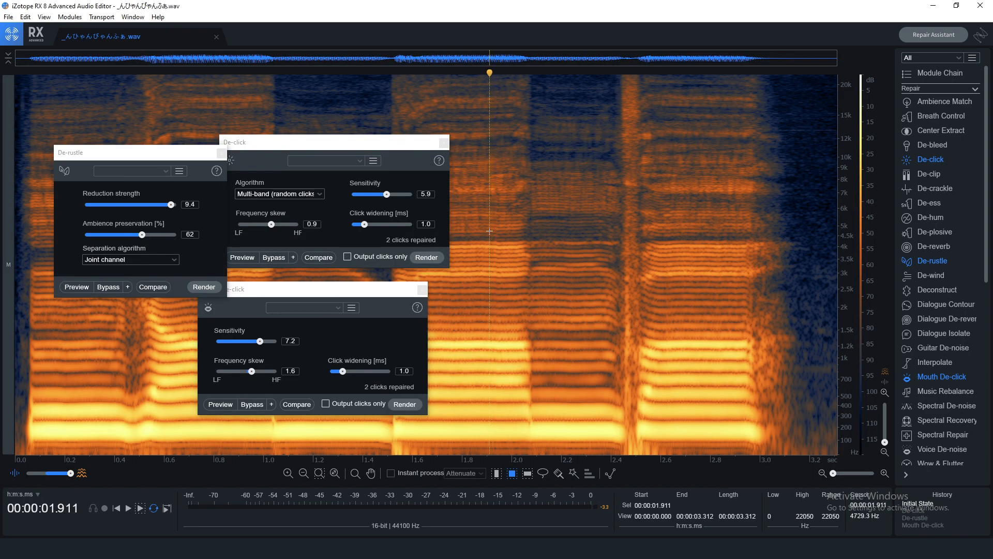
{"action": "key", "text": "space"}
{"action": "key", "text": "space"}
{"action": "left_click_drag", "start_coordinate": [623, 430], "coordinate": [658, 465]}
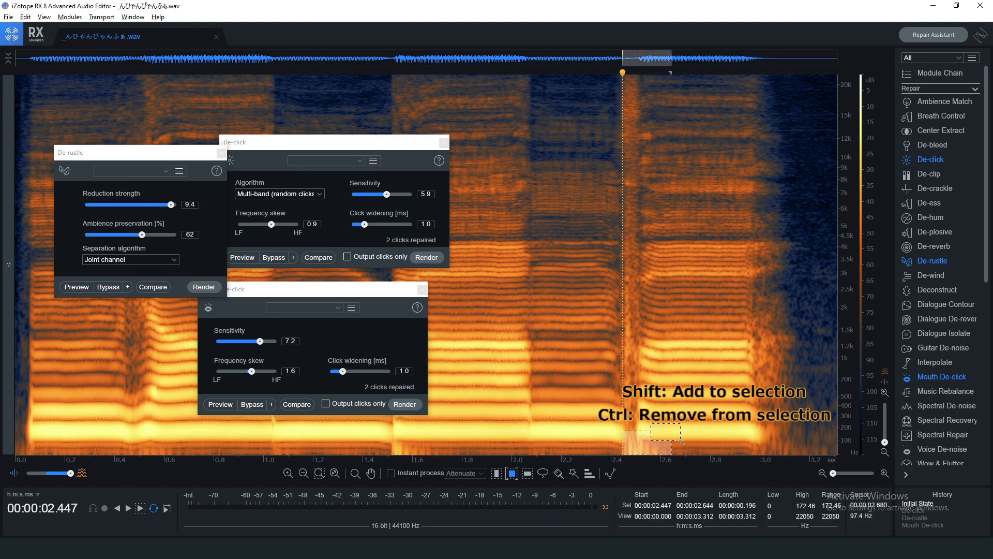
{"action": "left_click", "coordinate": [196, 288]}
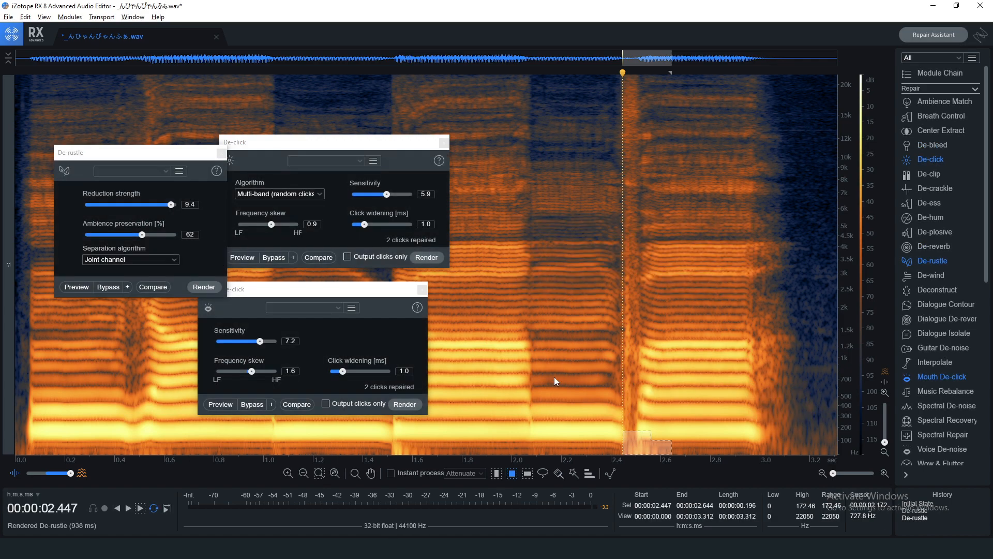
{"action": "left_click", "coordinate": [619, 123]}
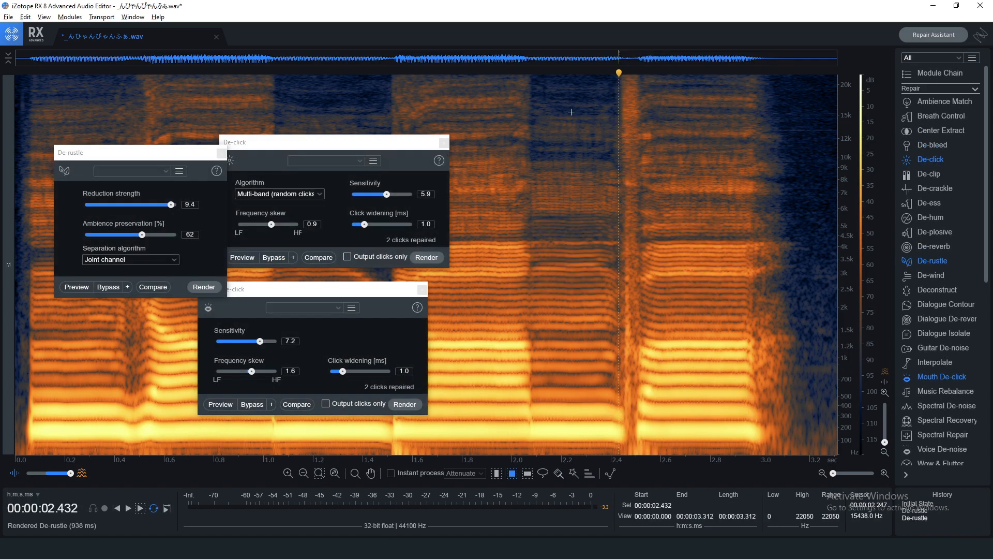
{"action": "key", "text": "space"}
- Render De-click at sensitivity 6.3 from 2.441 s to 2.494 s, about 296 to 8930 Hz, and play the result from 2.017 s
{"action": "left_click_drag", "start_coordinate": [621, 168], "coordinate": [634, 415]}
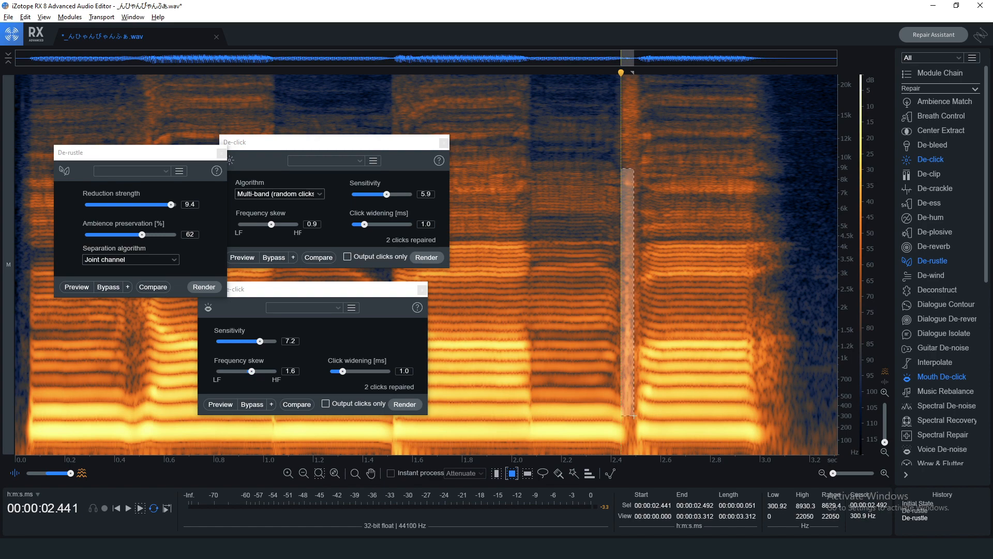
{"action": "left_click_drag", "start_coordinate": [389, 194], "coordinate": [391, 195]}
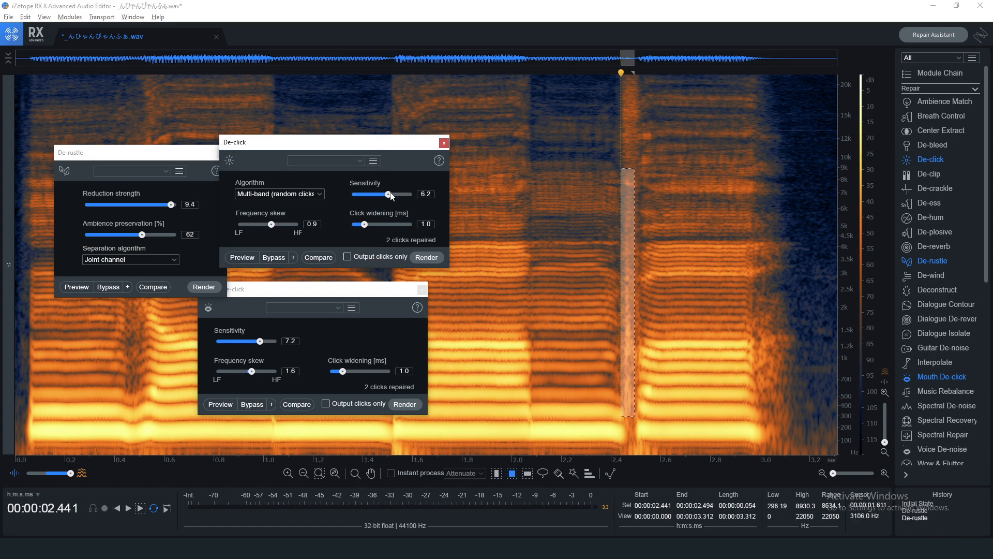
{"action": "left_click", "coordinate": [425, 257]}
{"action": "left_click", "coordinate": [516, 161]}
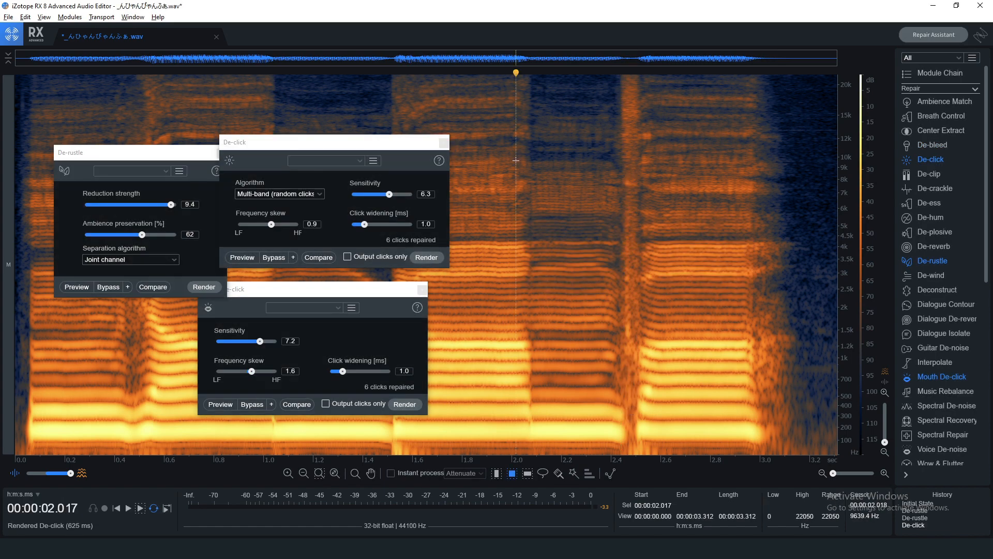
{"action": "key", "text": "space"}
- Render Mouth De-click from 2.447 s to 2.496 s, about 877 to 9022 Hz, and play the result from 1.899 s
{"action": "left_click_drag", "start_coordinate": [622, 167], "coordinate": [636, 366]}
{"action": "left_click", "coordinate": [394, 405]}
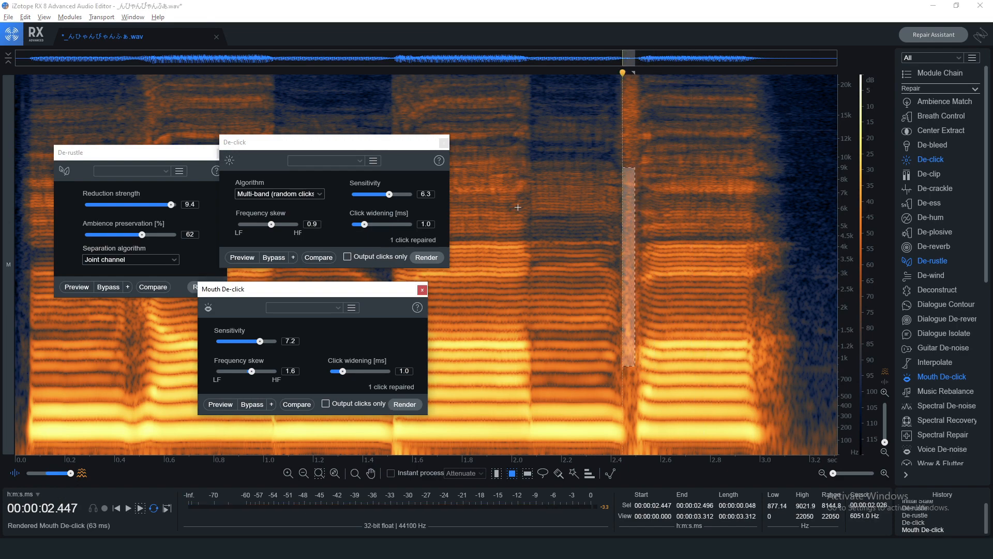
{"action": "left_click", "coordinate": [518, 176]}
{"action": "left_click", "coordinate": [486, 187]}
{"action": "key", "text": "space"}
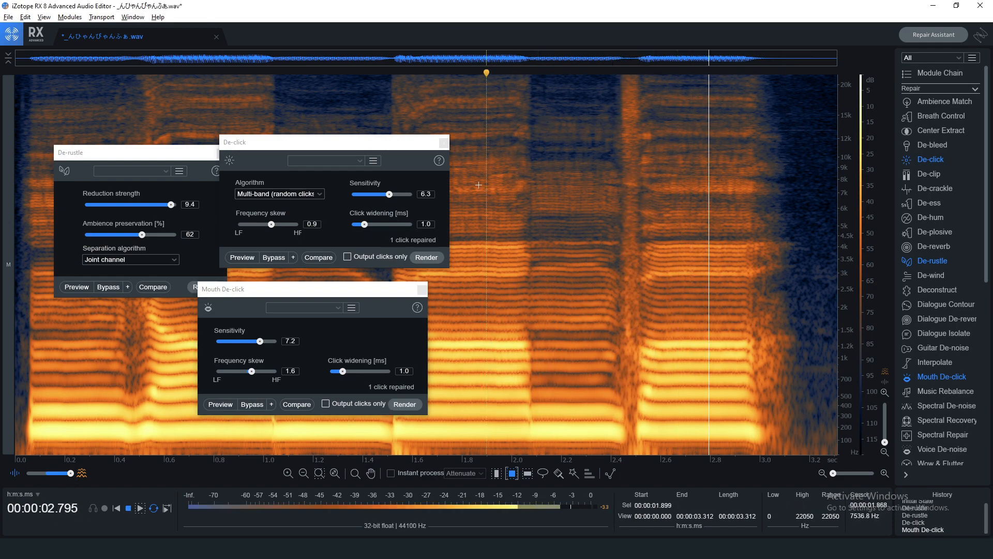
{"action": "left_click_drag", "start_coordinate": [372, 146], "coordinate": [685, 204]}
{"action": "left_click_drag", "start_coordinate": [269, 289], "coordinate": [272, 290]}
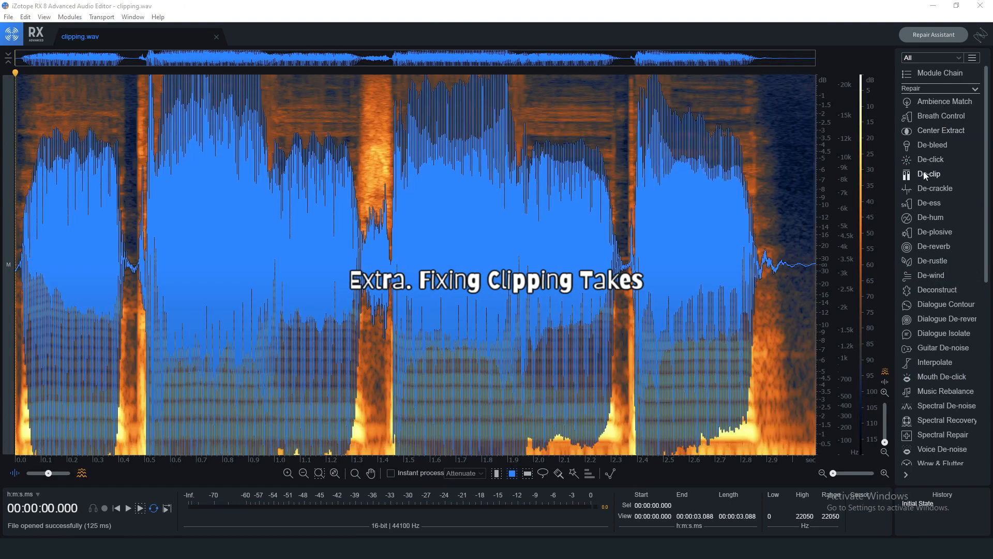
- Select and play all of clipping.wav, render De-clip with thresholds -0.9 and -1.6 dB, High quality and -3.5 dB makeup gain, and replay it
{"action": "double_click", "coordinate": [407, 197]}
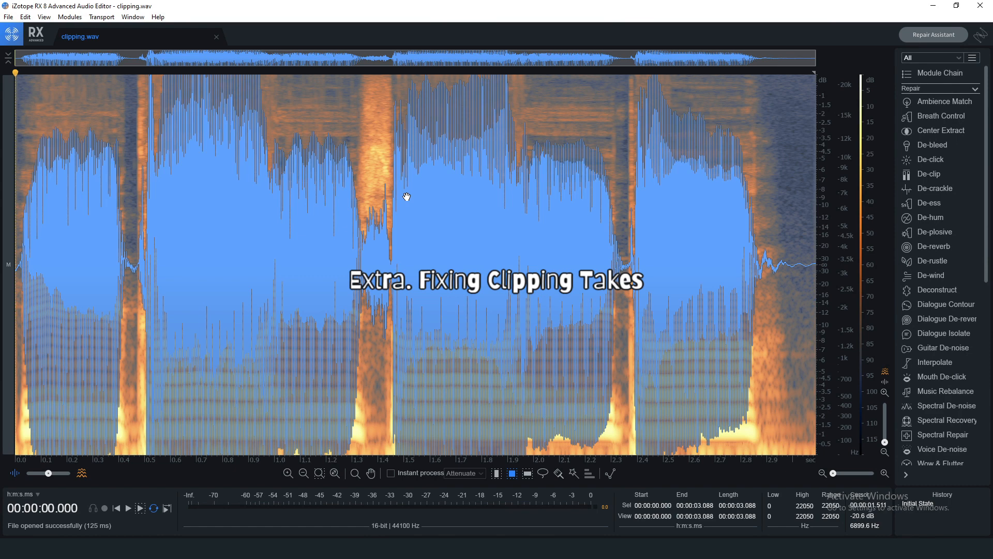
{"action": "key", "text": "space"}
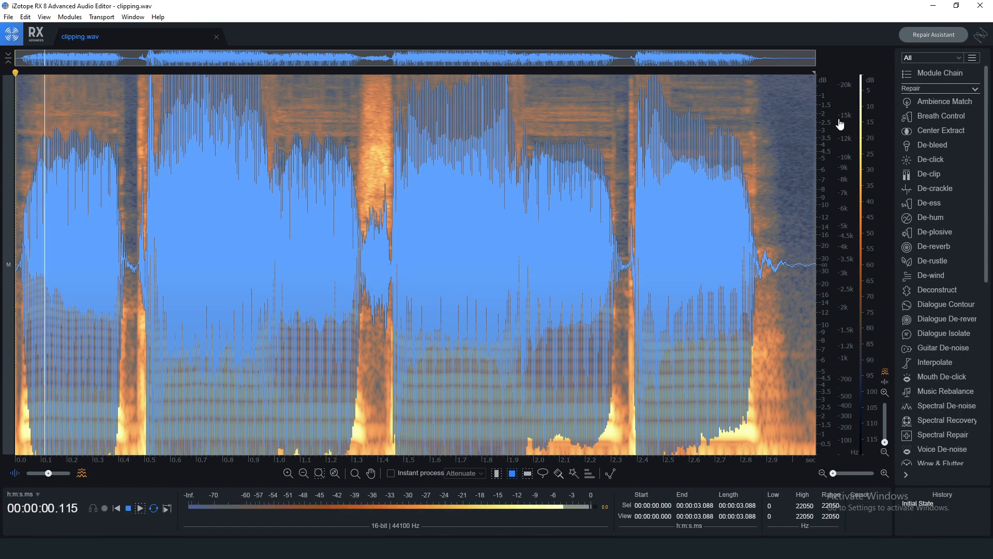
{"action": "left_click", "coordinate": [925, 175]}
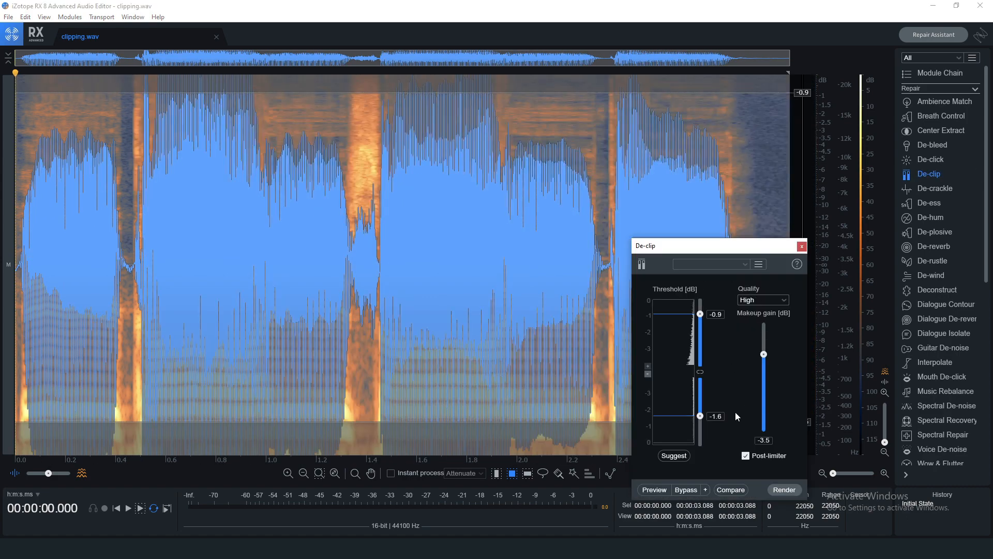
{"action": "left_click", "coordinate": [776, 490]}
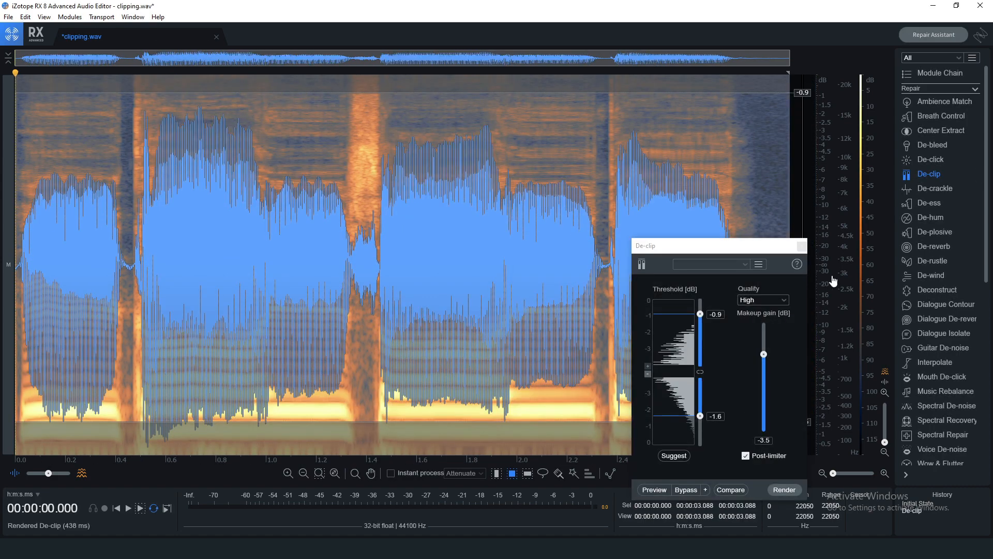
{"action": "left_click", "coordinate": [802, 246]}
{"action": "key", "text": "space"}
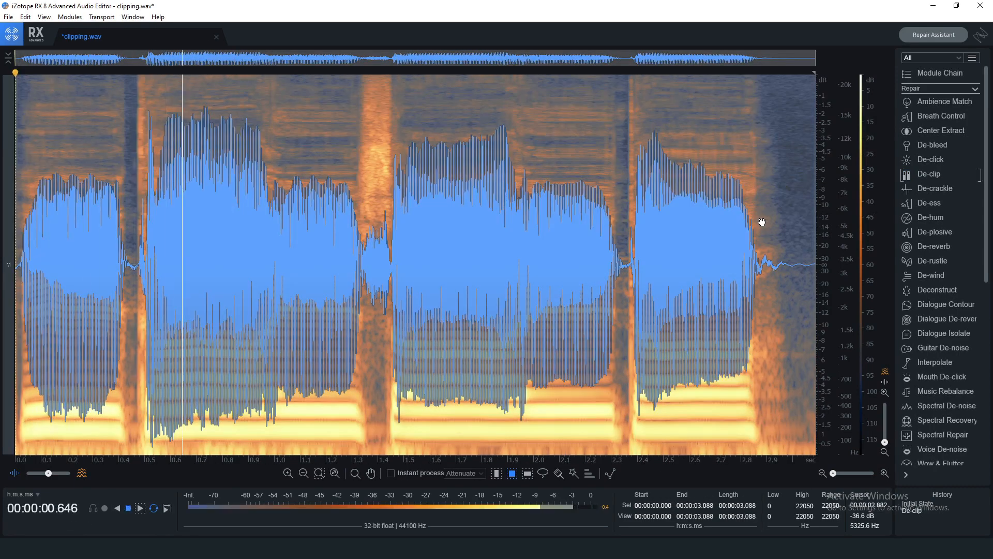